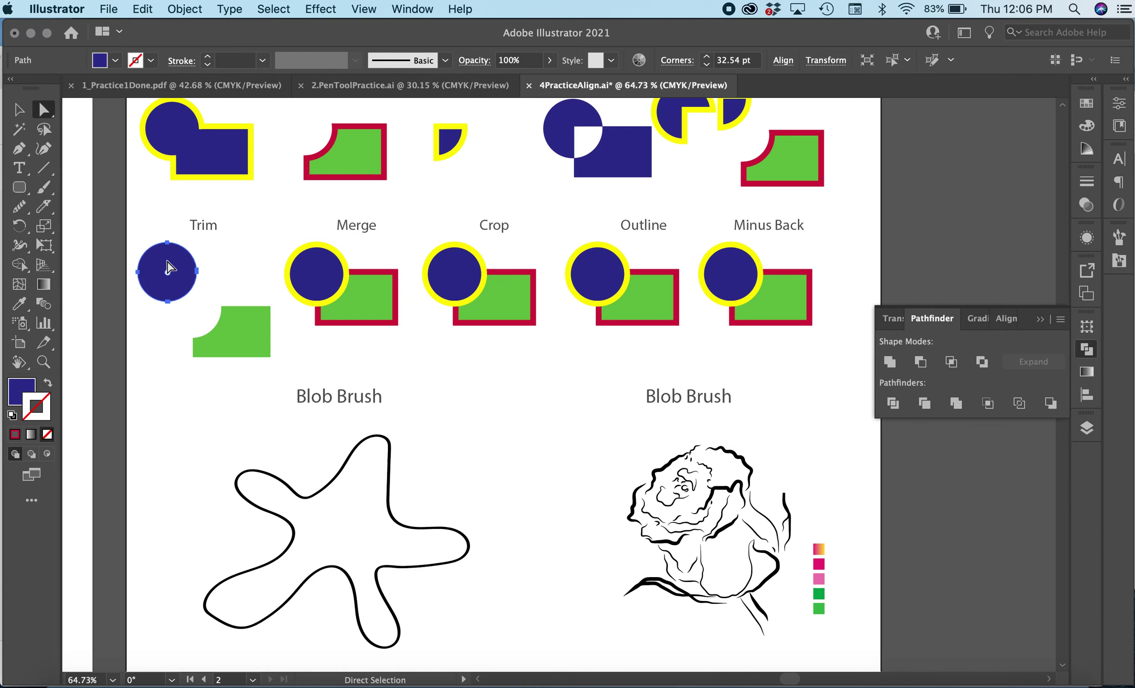
# - Move the trimmed green piece closer to its circle, and apply Pathfinder Merge to the circle and rectangle under the Merge label
pyautogui.moveTo(234, 327); pyautogui.dragTo(218, 297)
pyautogui.moveTo(278, 242)
pyautogui.mouseDown()
pyautogui.moveTo(390, 342)
pyautogui.moveTo(415, 345)
pyautogui.mouseUp()
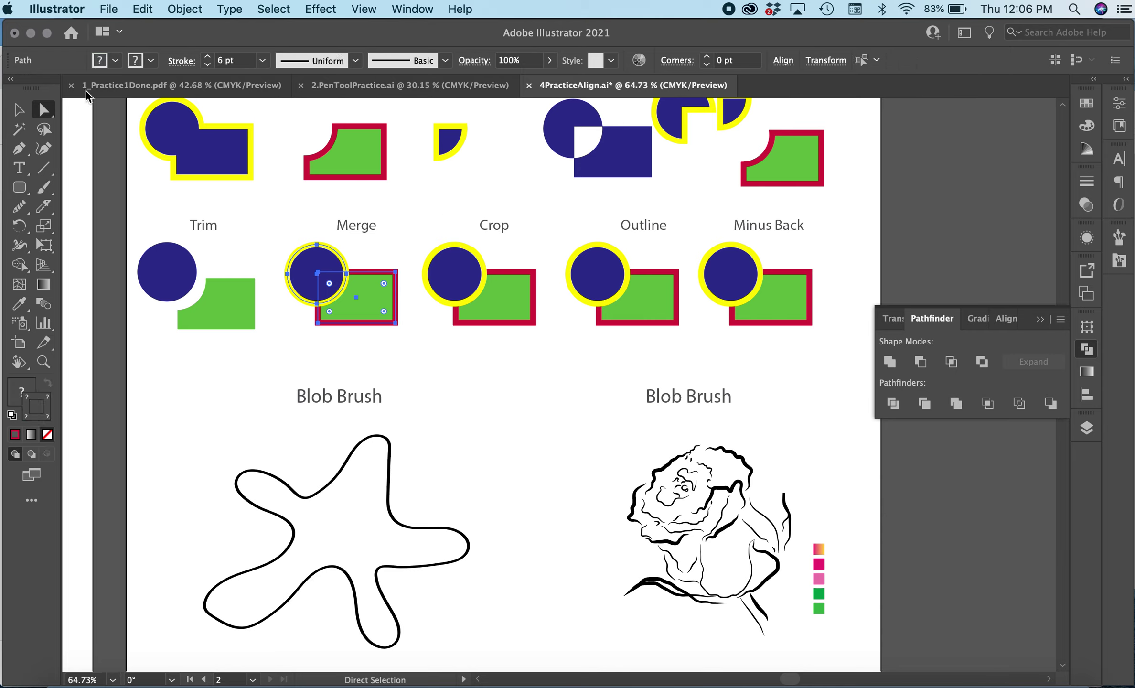
pyautogui.click(10, 114)
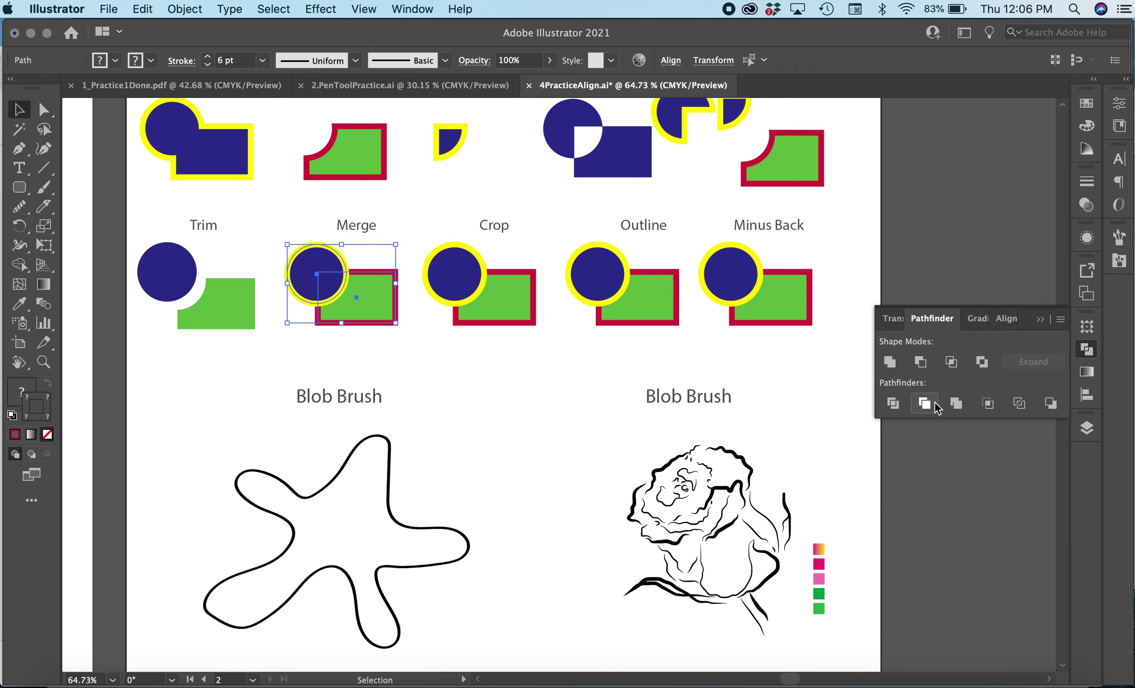
pyautogui.click(956, 404)
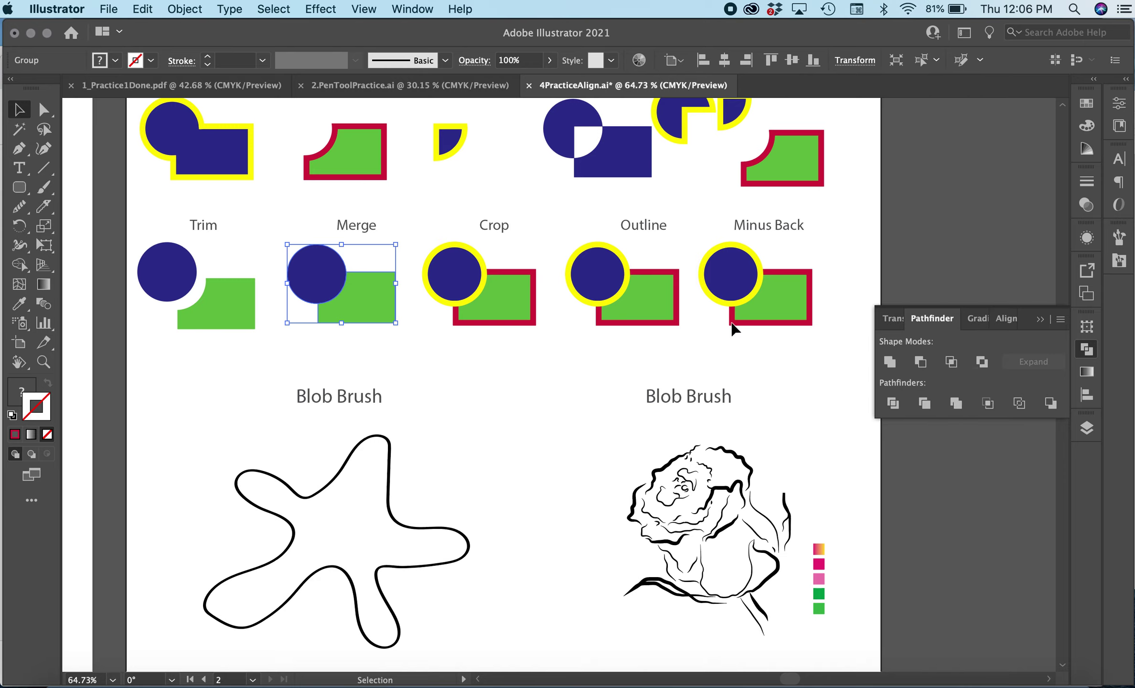
# - Shift only the green piece of the merged artwork slightly left so it tucks against the blue circle
pyautogui.click(473, 382)
pyautogui.click(44, 110)
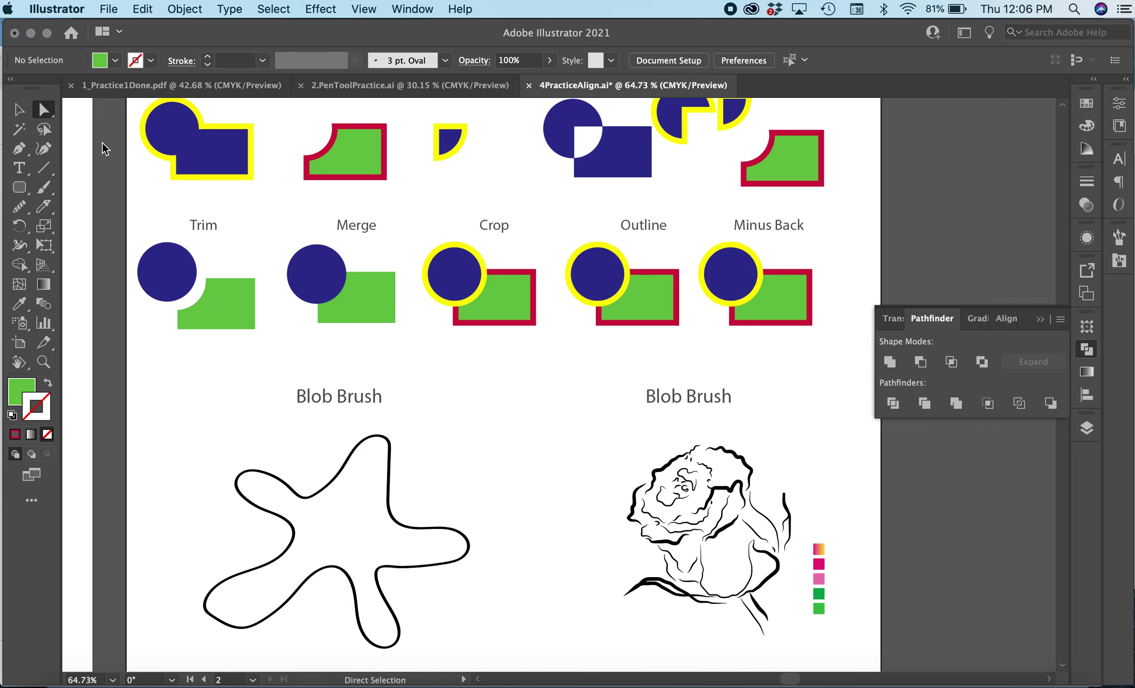
pyautogui.moveTo(372, 301)
pyautogui.mouseDown()
pyautogui.moveTo(390, 321)
pyautogui.moveTo(370, 300)
pyautogui.mouseUp()
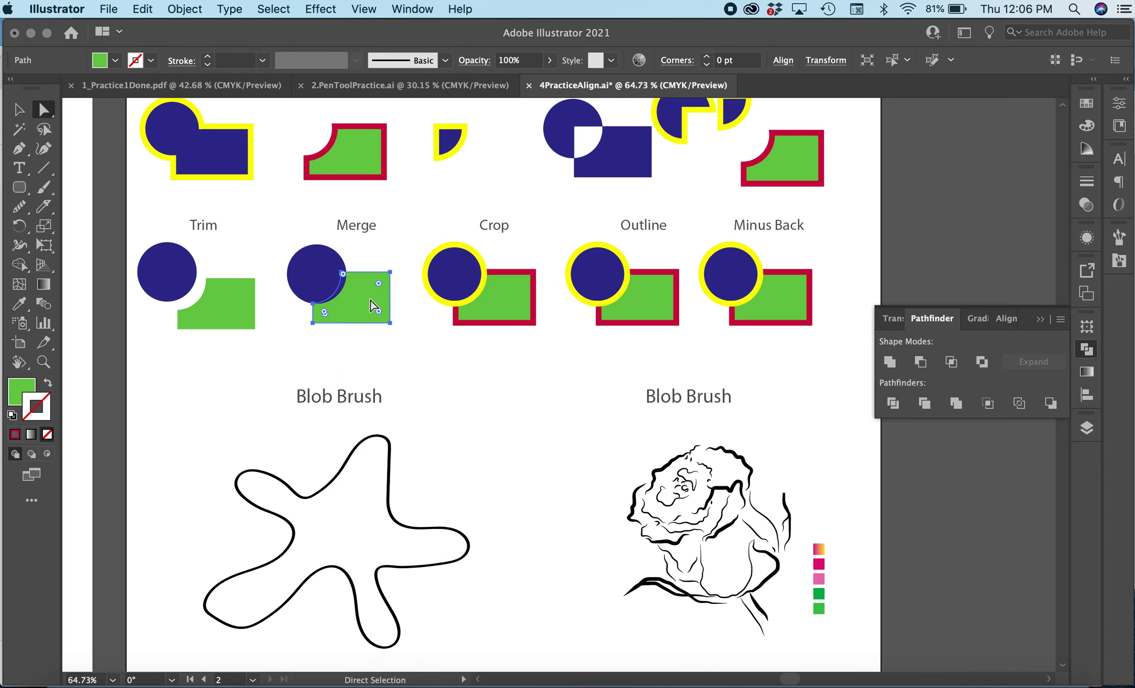
pyautogui.press('v')
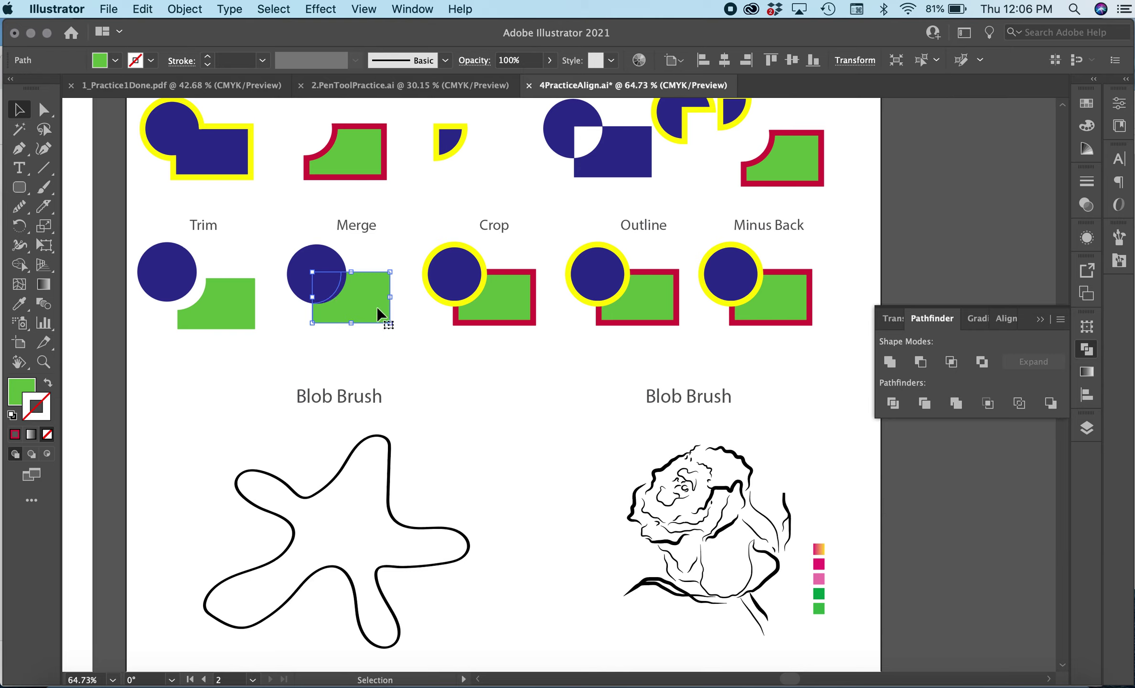
# - Apply Pathfinder Crop to the circle and rectangle under the Crop label and deselect the result
pyautogui.moveTo(415, 236); pyautogui.dragTo(557, 346)
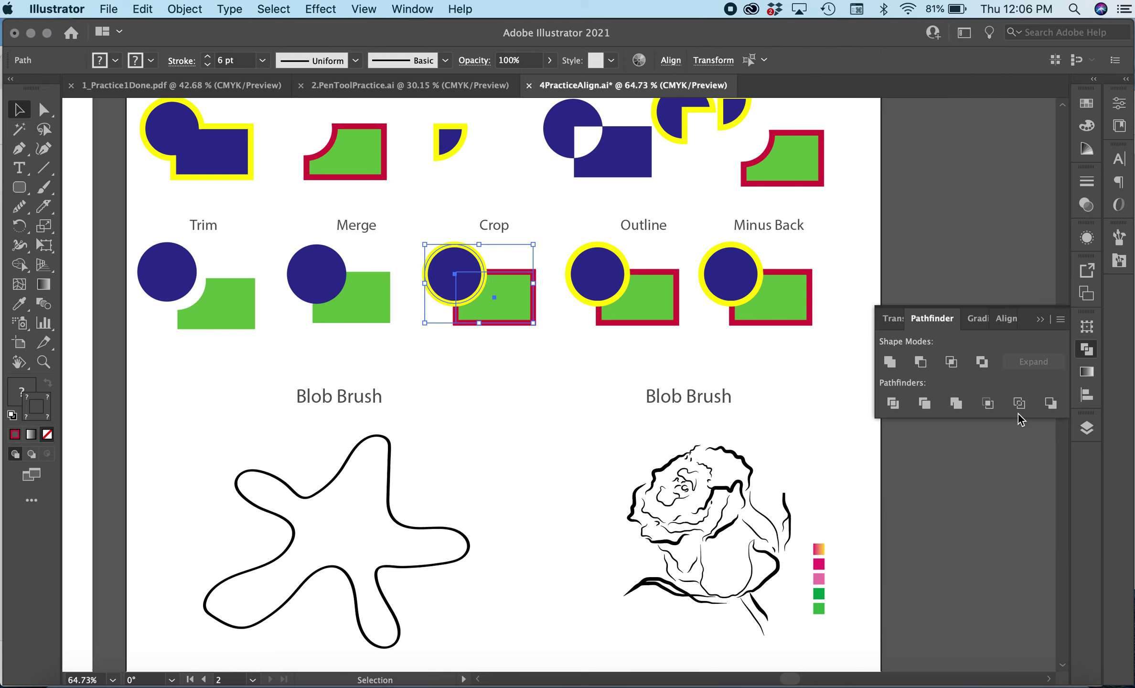
pyautogui.click(987, 405)
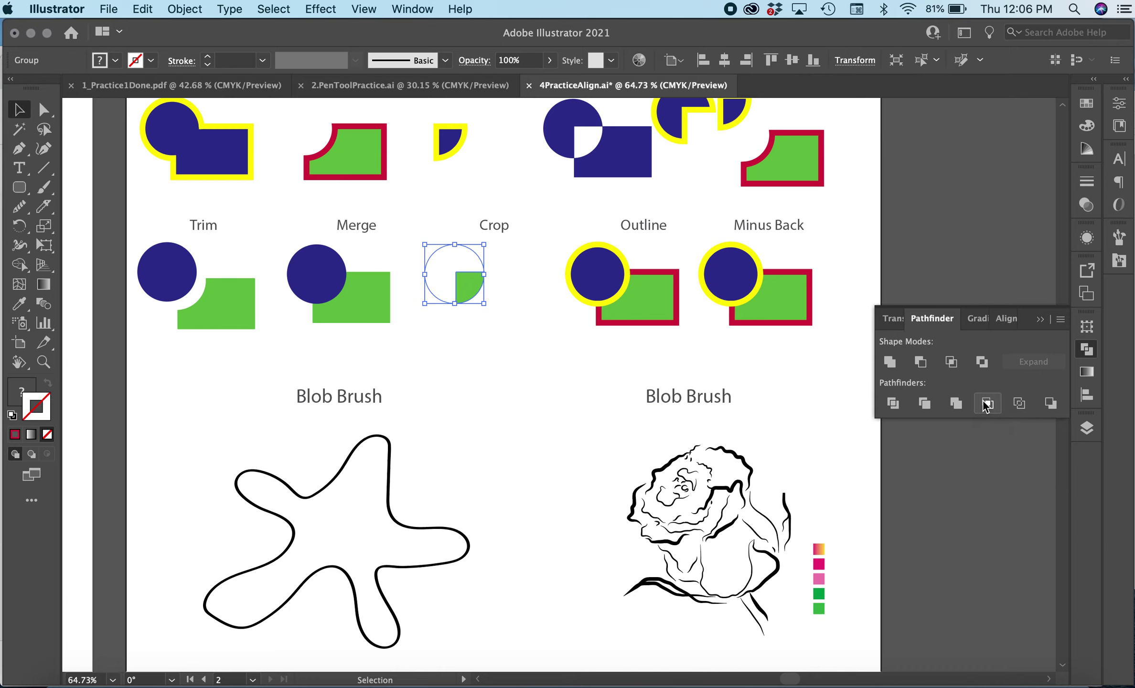
pyautogui.click(547, 348)
pyautogui.click(476, 283)
pyautogui.scroll(1, 493, 338)
pyautogui.hscroll(2, 583, 410)
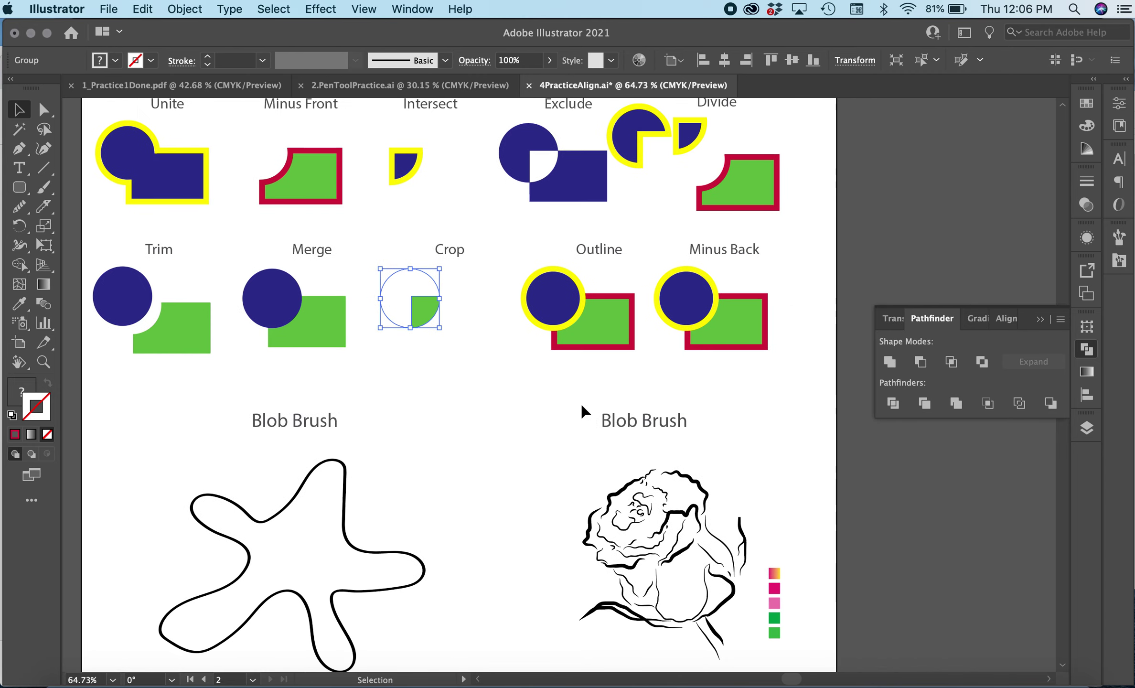
pyautogui.click(583, 410)
# - Apply Pathfinder Outline to the circle and rectangle under the Outline label and deselect the result
pyautogui.moveTo(503, 261); pyautogui.dragTo(653, 374)
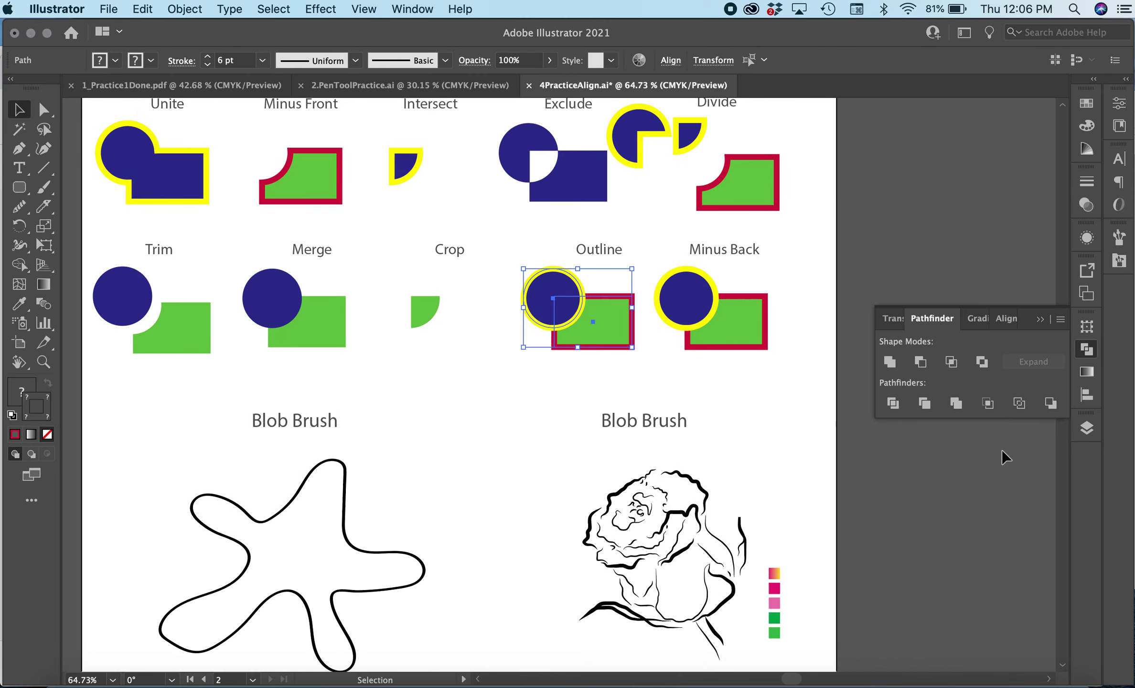
pyautogui.click(1026, 406)
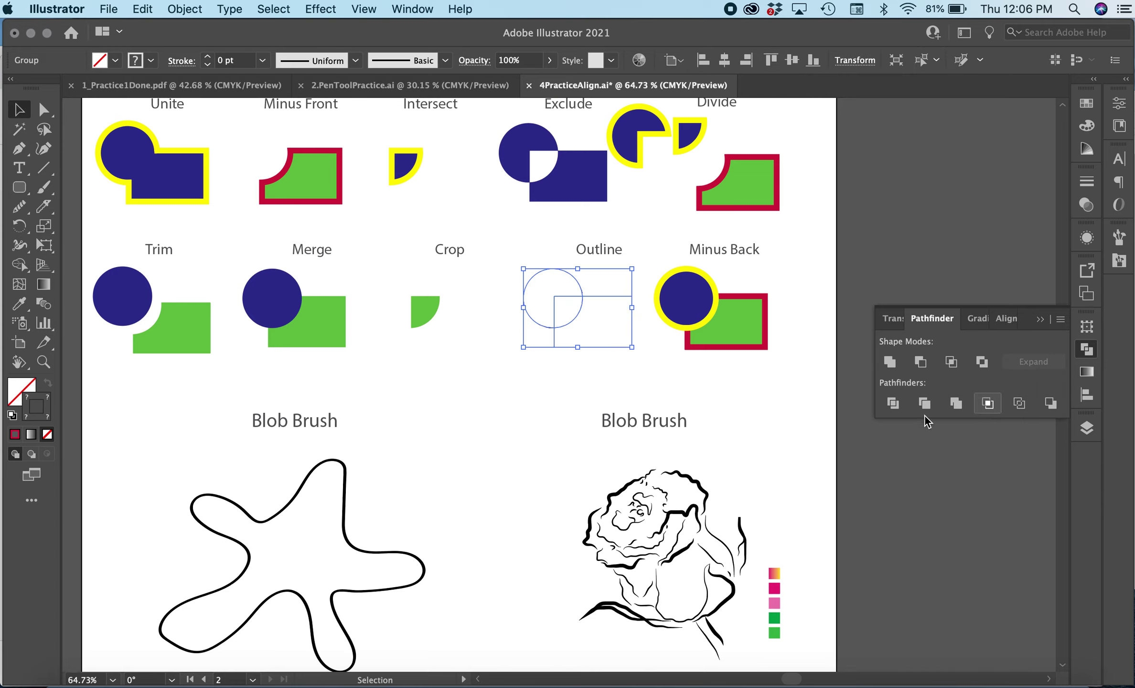
pyautogui.click(558, 380)
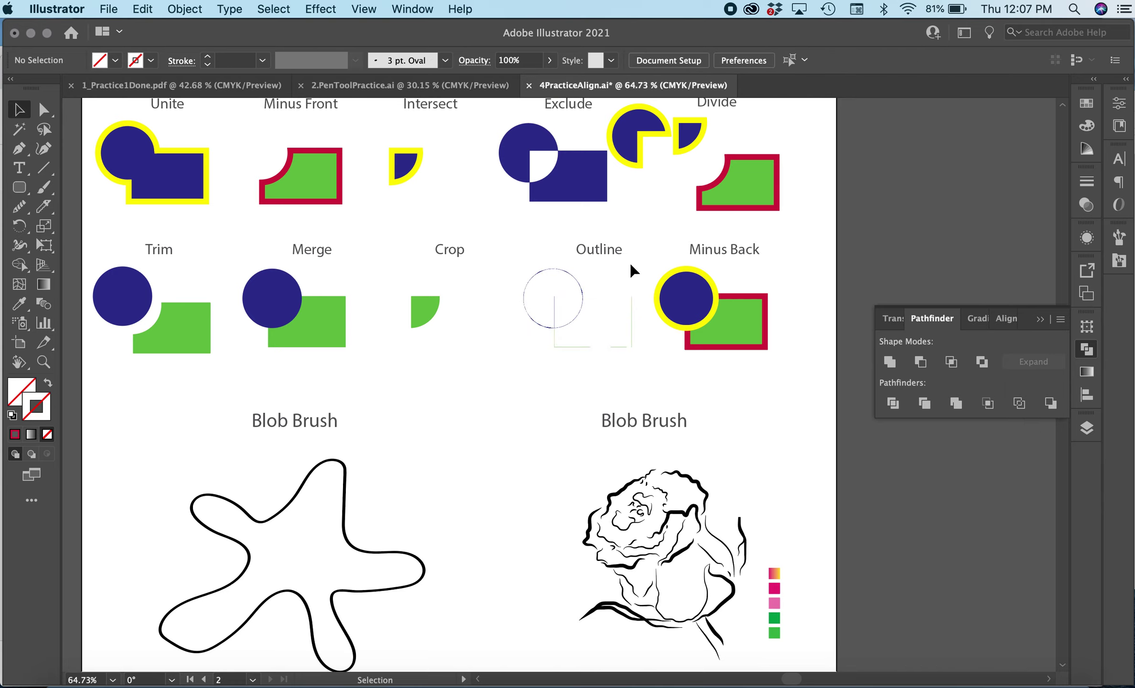
# - Give the outlined paths under the Outline label a crimson stroke colour
pyautogui.click(554, 343)
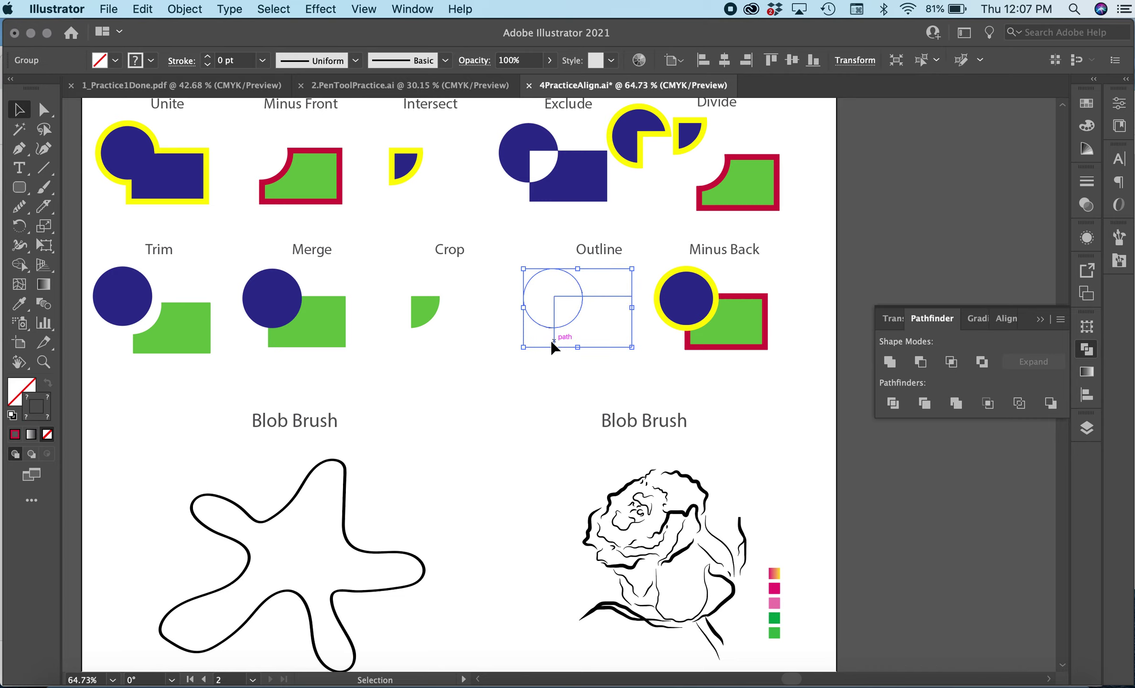
pyautogui.click(14, 434)
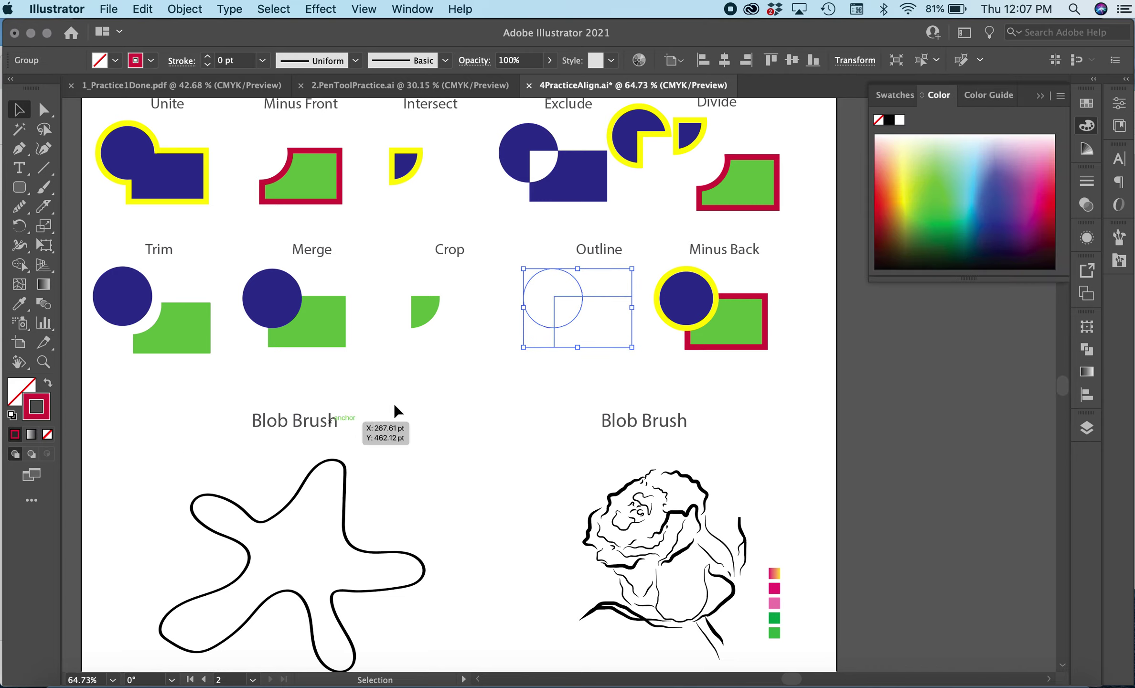
pyautogui.click(460, 382)
# - Apply Pathfinder Minus Back to the circle and rectangle under the Minus Back label
pyautogui.moveTo(768, 374); pyautogui.dragTo(794, 391)
pyautogui.click(1087, 429)
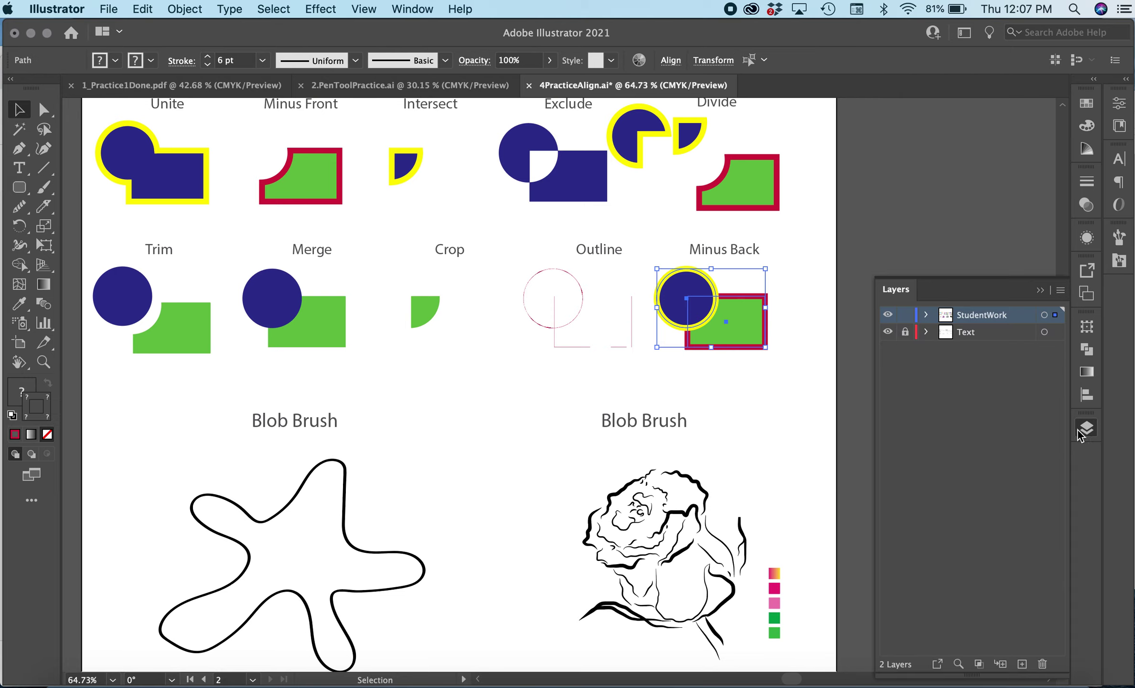
pyautogui.click(1089, 352)
pyautogui.click(1056, 403)
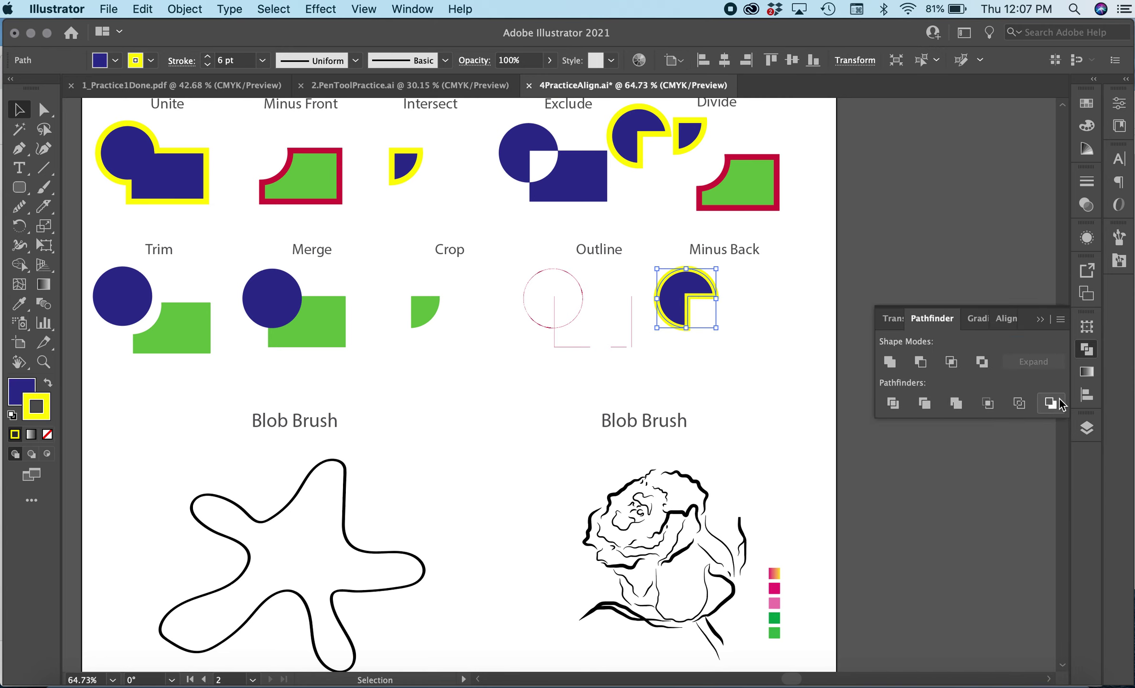
# - Paint a tall wavy line with the Paintbrush tool to the left of the star-shaped outline in the Blob Brush exercise
pyautogui.scroll(2, 780, 371)
pyautogui.hscroll(1, 765, 366)
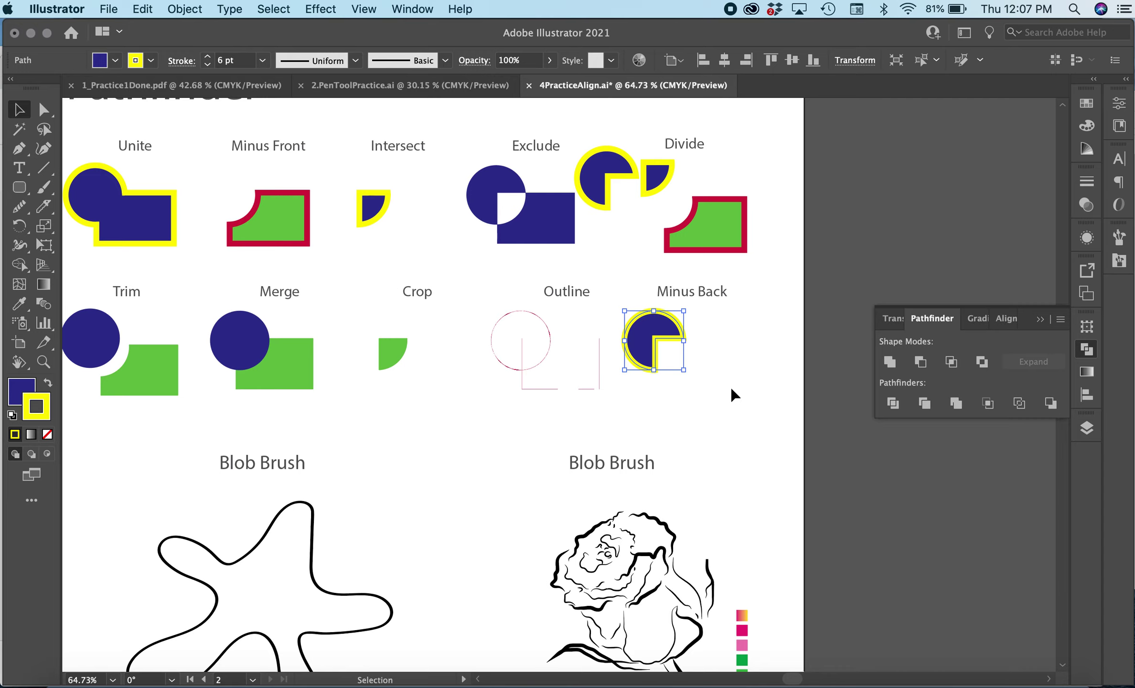
pyautogui.scroll(-1, 695, 400)
pyautogui.scroll(-5, 695, 400)
pyautogui.hscroll(-5, 448, 430)
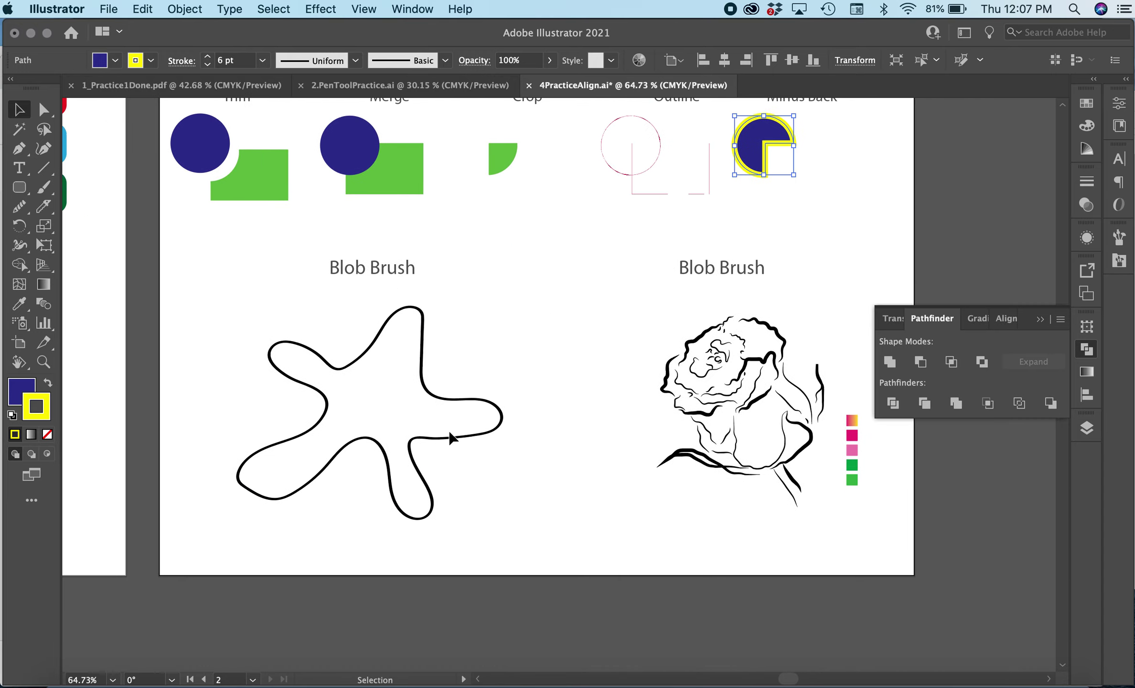
pyautogui.hscroll(3, 450, 437)
pyautogui.scroll(1, 451, 436)
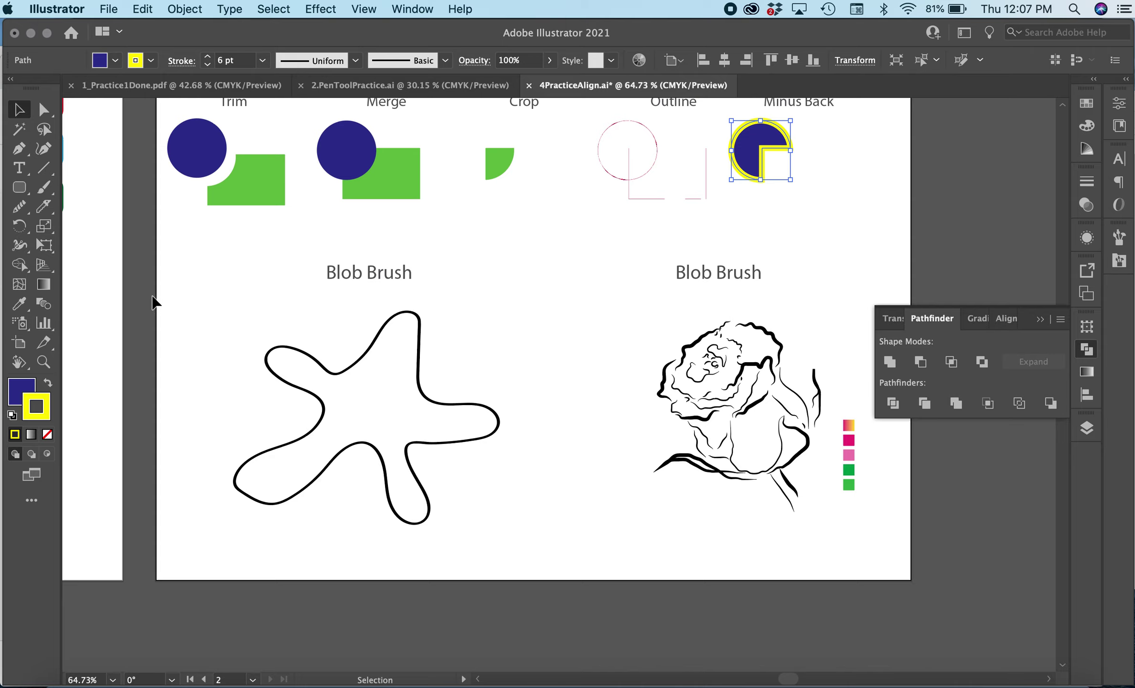
pyautogui.click(44, 187)
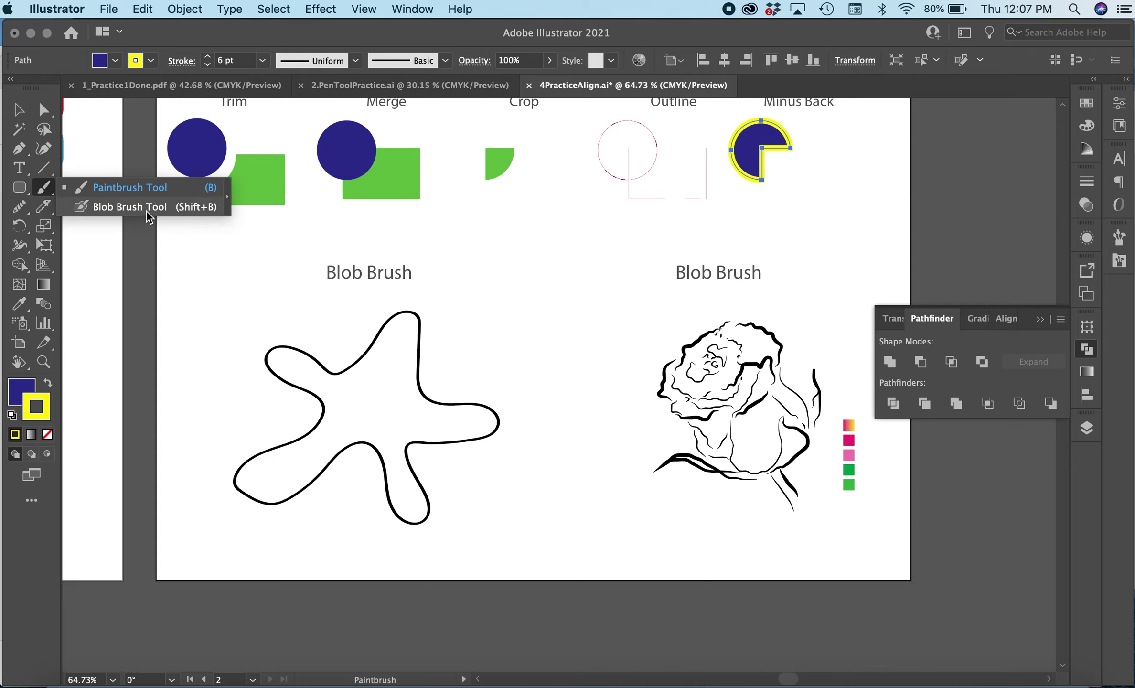
pyautogui.click(132, 188)
pyautogui.moveTo(173, 348)
pyautogui.mouseDown()
pyautogui.moveTo(203, 495)
pyautogui.moveTo(164, 549)
pyautogui.mouseUp()
# - Select the wavy line and try the 15 pt round brush before applying the rough charcoal-style art brush
pyautogui.click(18, 112)
pyautogui.click(191, 444)
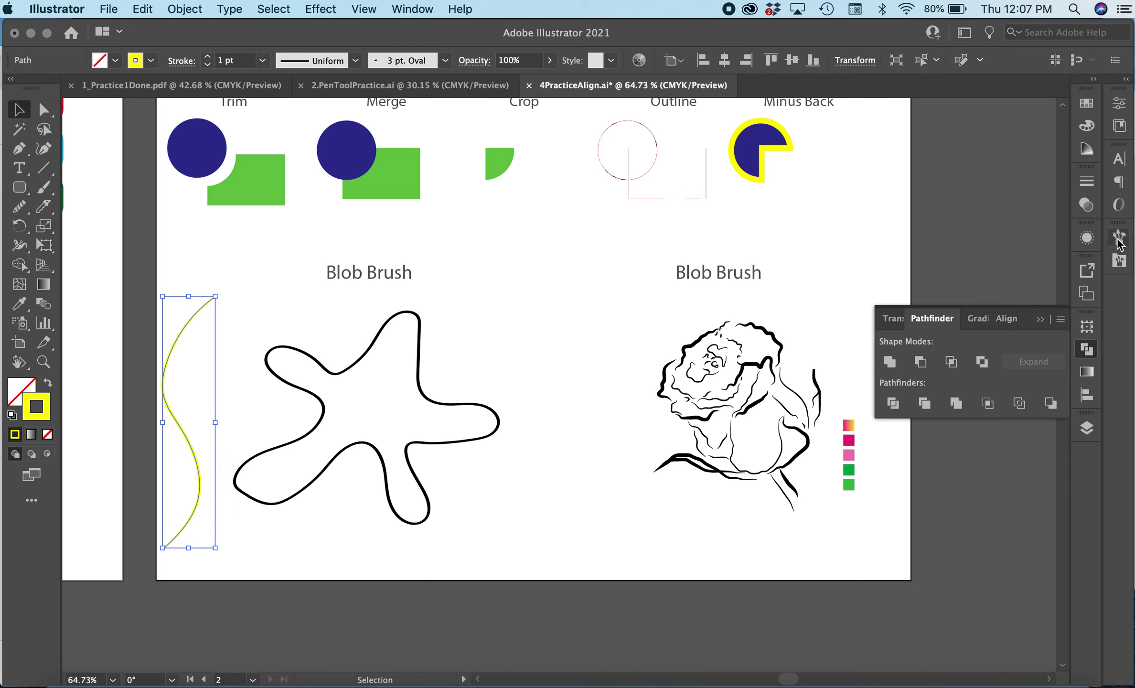
pyautogui.click(1119, 237)
pyautogui.click(914, 260)
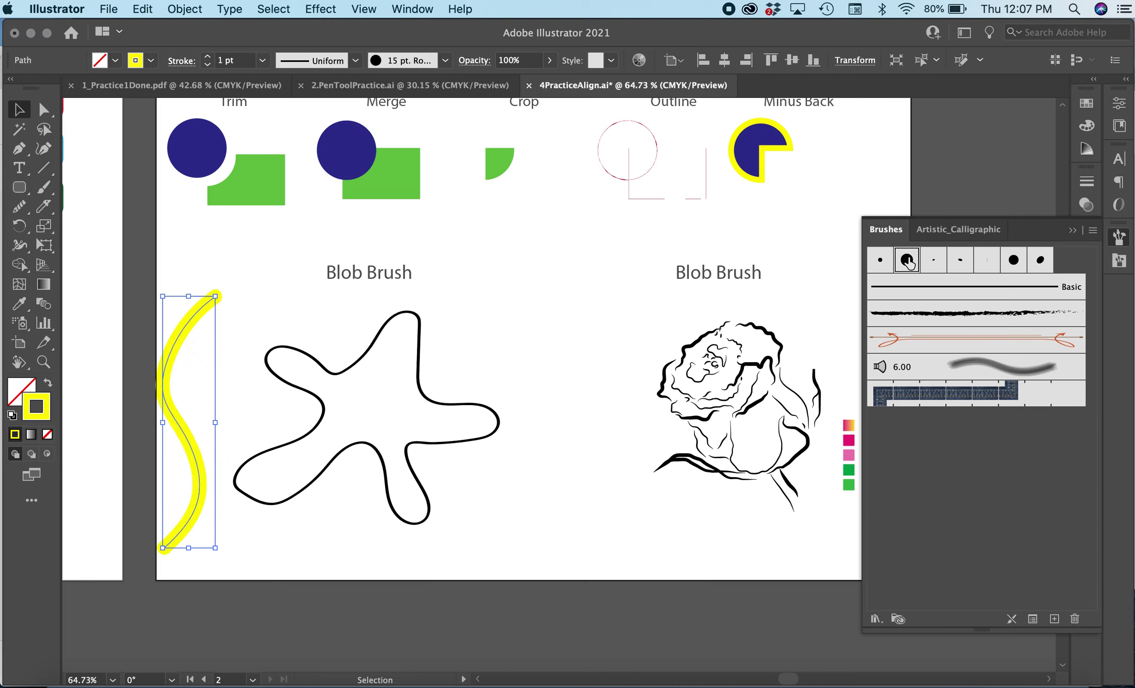
pyautogui.click(987, 261)
pyautogui.click(961, 315)
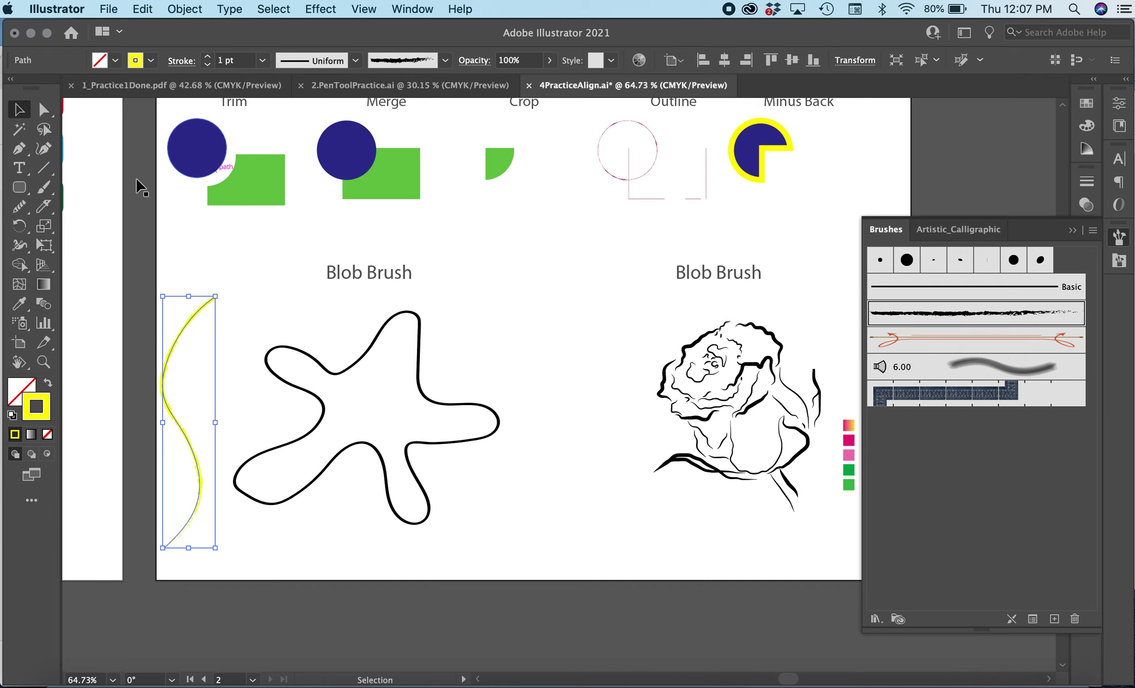
# - Paint a thick yellow shape with the Blob Brush tool over the left arms of the star-shaped outline
pyautogui.moveTo(43, 187); pyautogui.dragTo(96, 209)
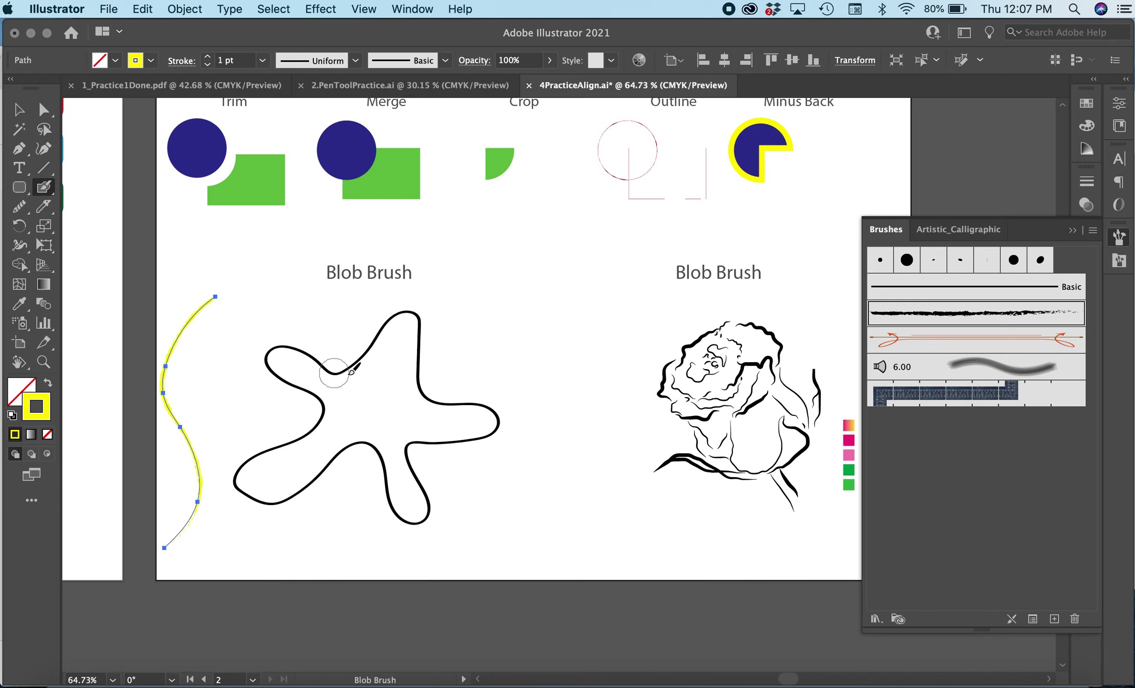
pyautogui.click(312, 367)
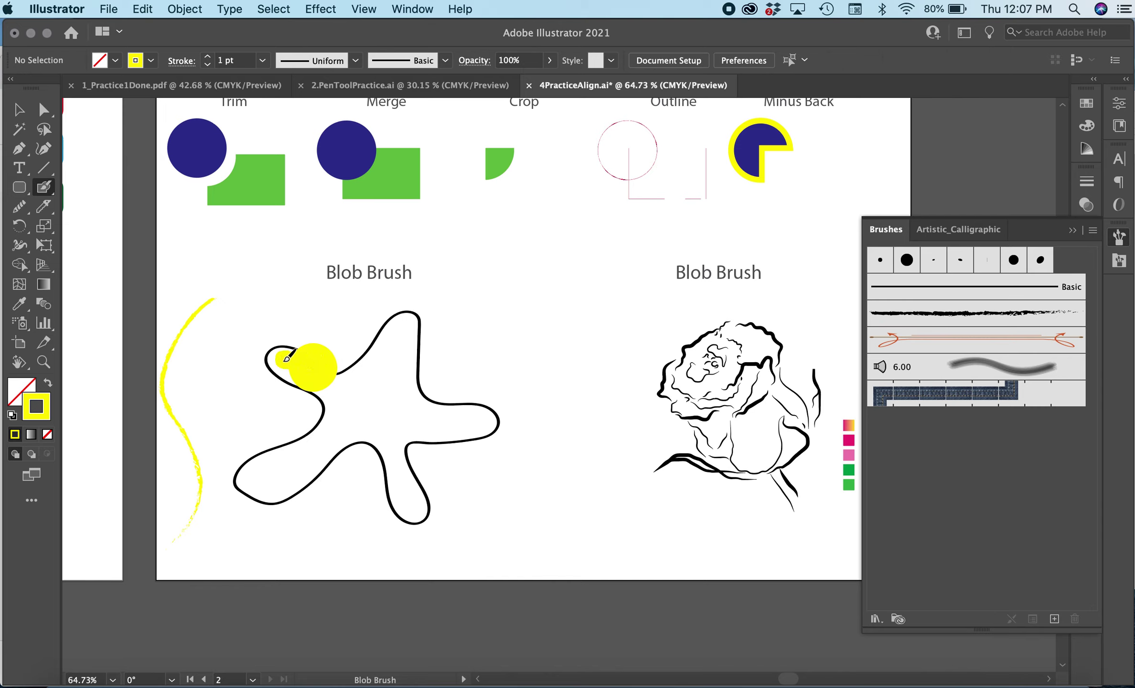
pyautogui.moveTo(293, 349)
pyautogui.mouseDown()
pyautogui.moveTo(333, 407)
pyautogui.moveTo(302, 456)
pyautogui.moveTo(274, 454)
pyautogui.moveTo(324, 448)
pyautogui.moveTo(235, 471)
pyautogui.moveTo(272, 471)
pyautogui.moveTo(246, 473)
pyautogui.moveTo(244, 524)
pyautogui.mouseUp()
# - Move the yellow blob left off the star outline and back over it, and select the wavy line and blob in turn for comparison
pyautogui.press('v')
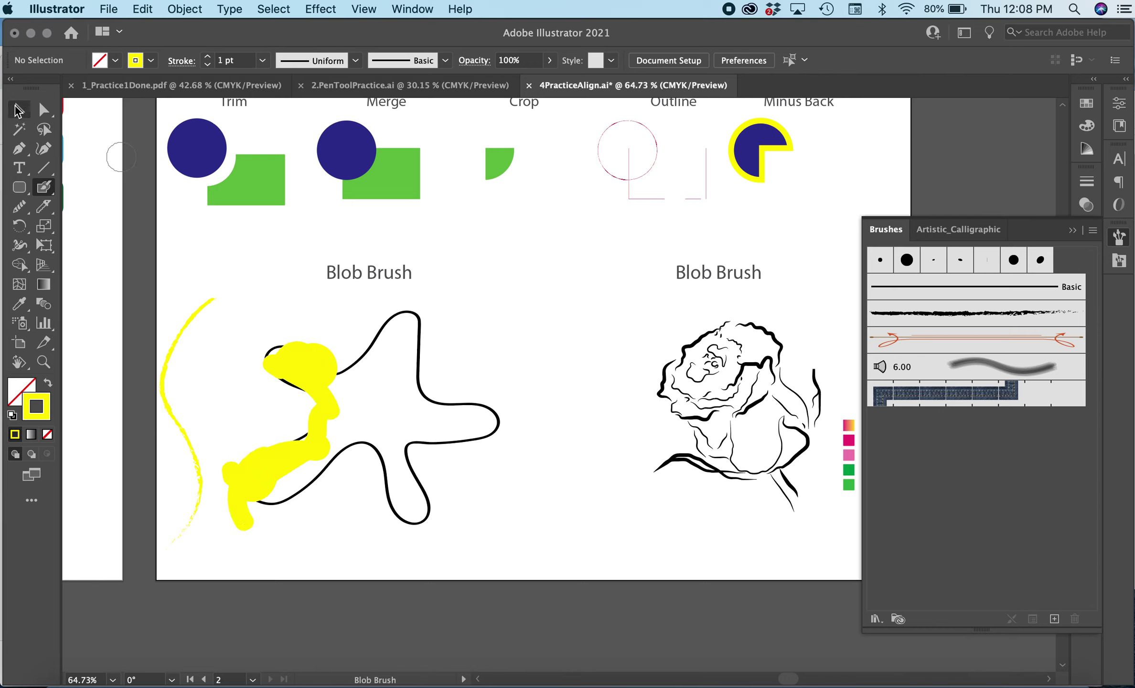
pyautogui.click(321, 362)
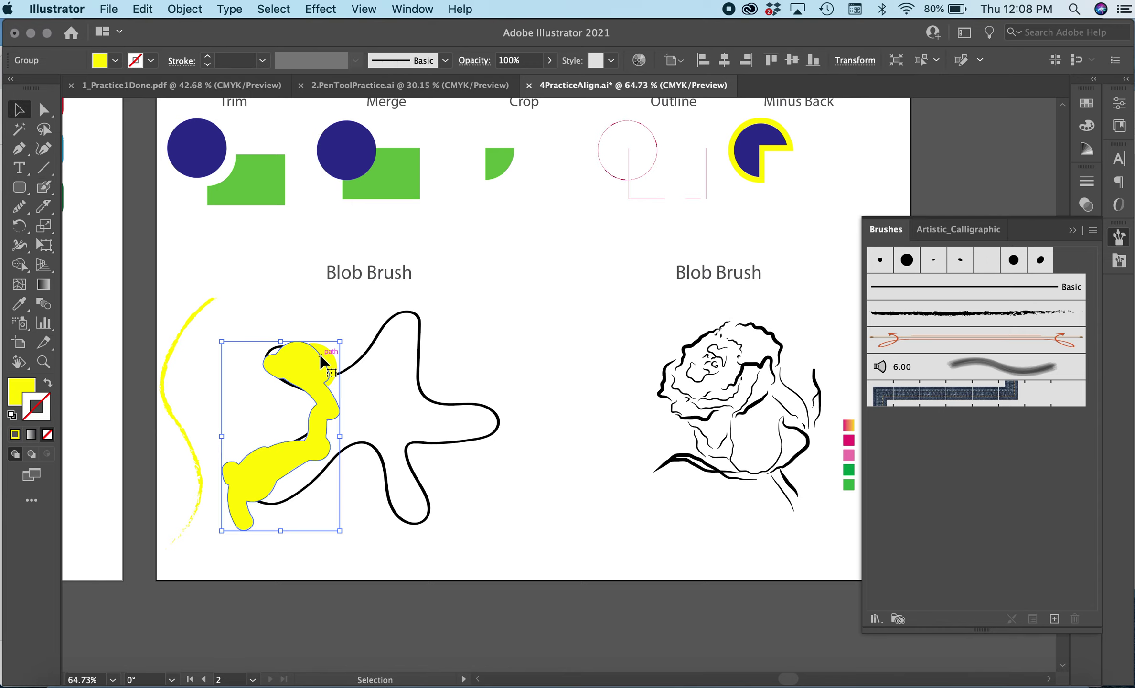
pyautogui.moveTo(295, 368); pyautogui.dragTo(255, 362)
pyautogui.click(308, 379)
pyautogui.press('Delete')
pyautogui.click(274, 364)
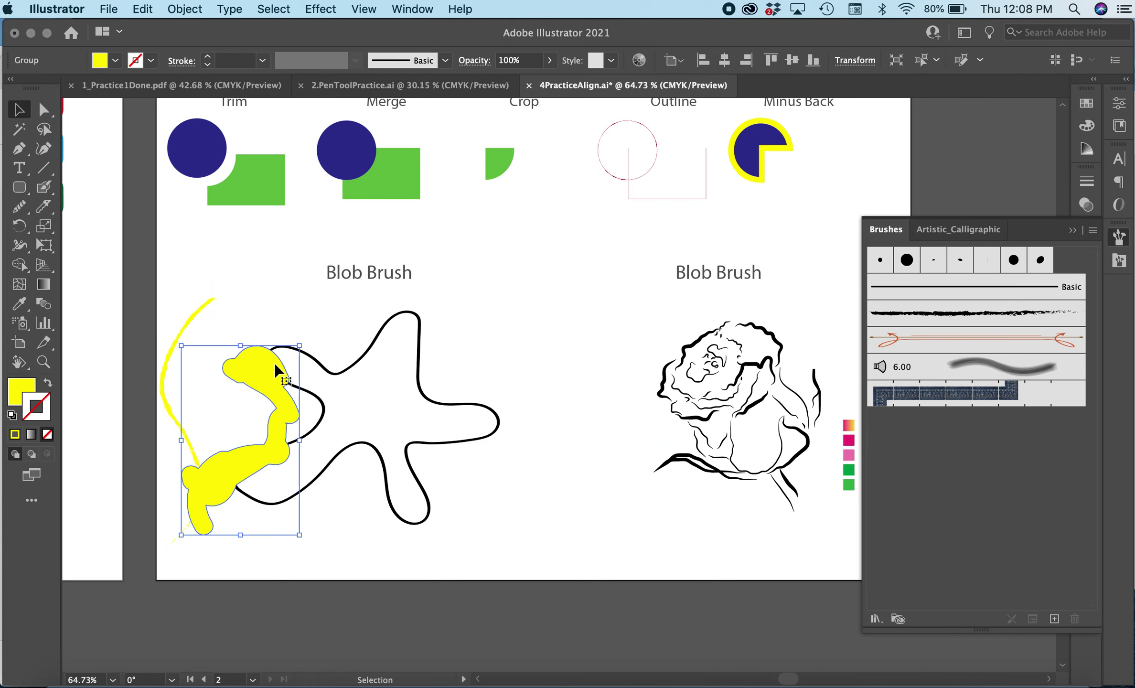
pyautogui.moveTo(270, 392); pyautogui.dragTo(318, 387)
pyautogui.click(172, 363)
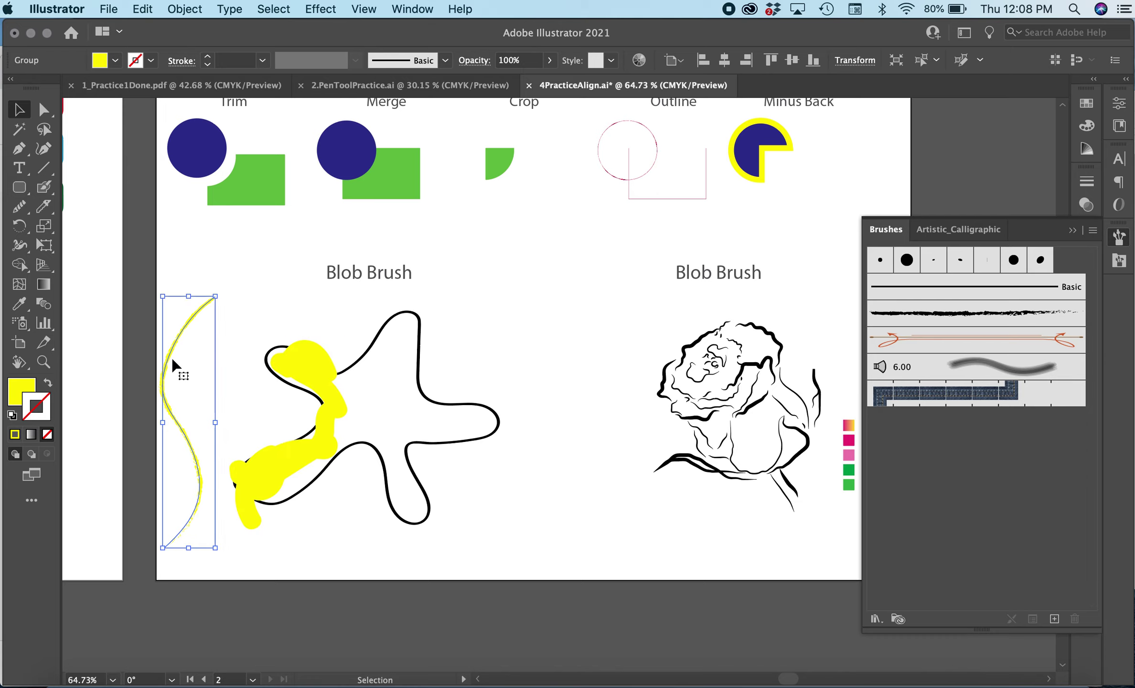
pyautogui.click(319, 377)
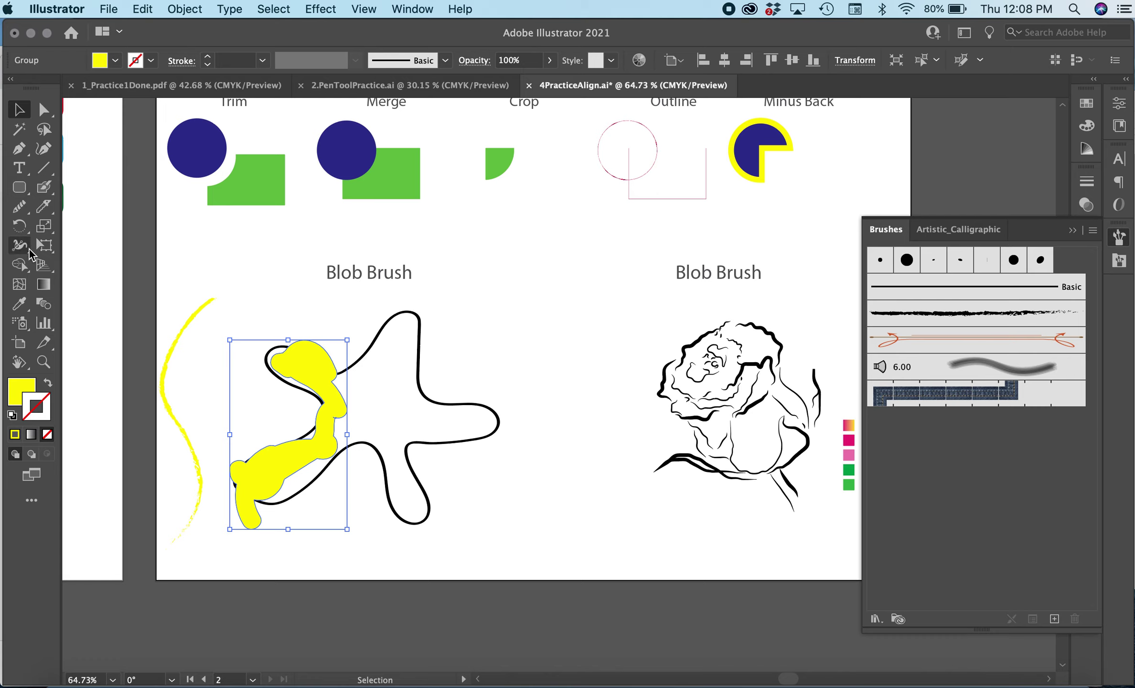
# - Extend the yellow blob with more Blob Brush strokes along its right and lower edges, and select the combined shape
pyautogui.click(43, 187)
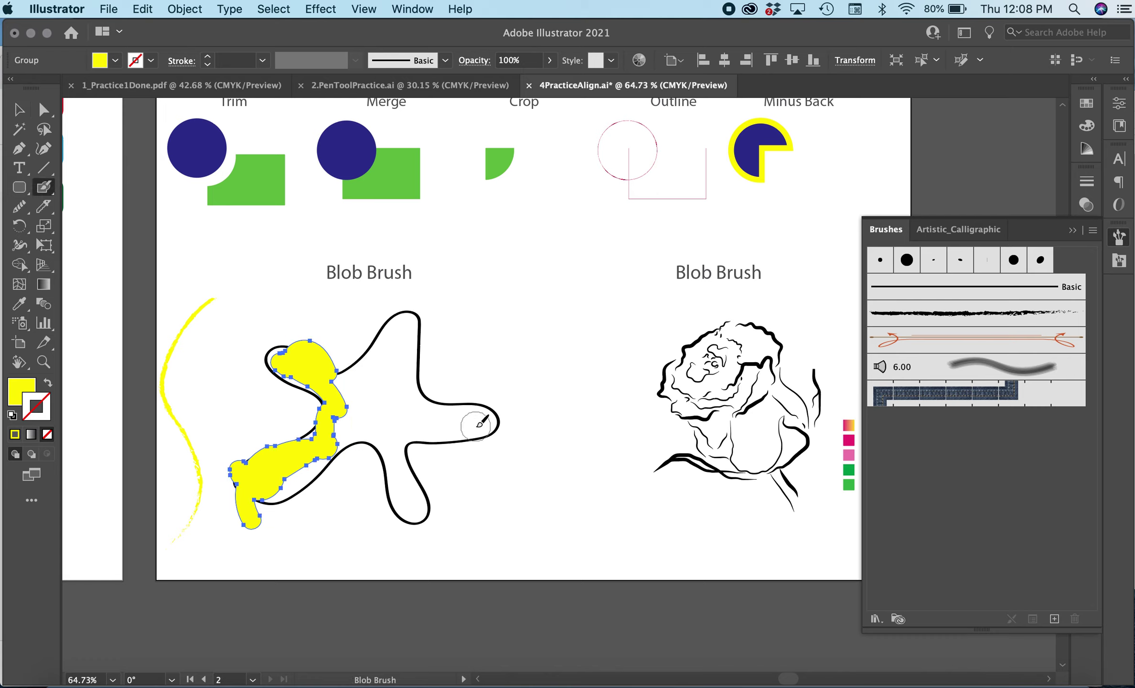
pyautogui.moveTo(334, 382)
pyautogui.mouseDown()
pyautogui.moveTo(337, 354)
pyautogui.moveTo(348, 398)
pyautogui.moveTo(305, 470)
pyautogui.moveTo(275, 497)
pyautogui.moveTo(290, 503)
pyautogui.mouseUp()
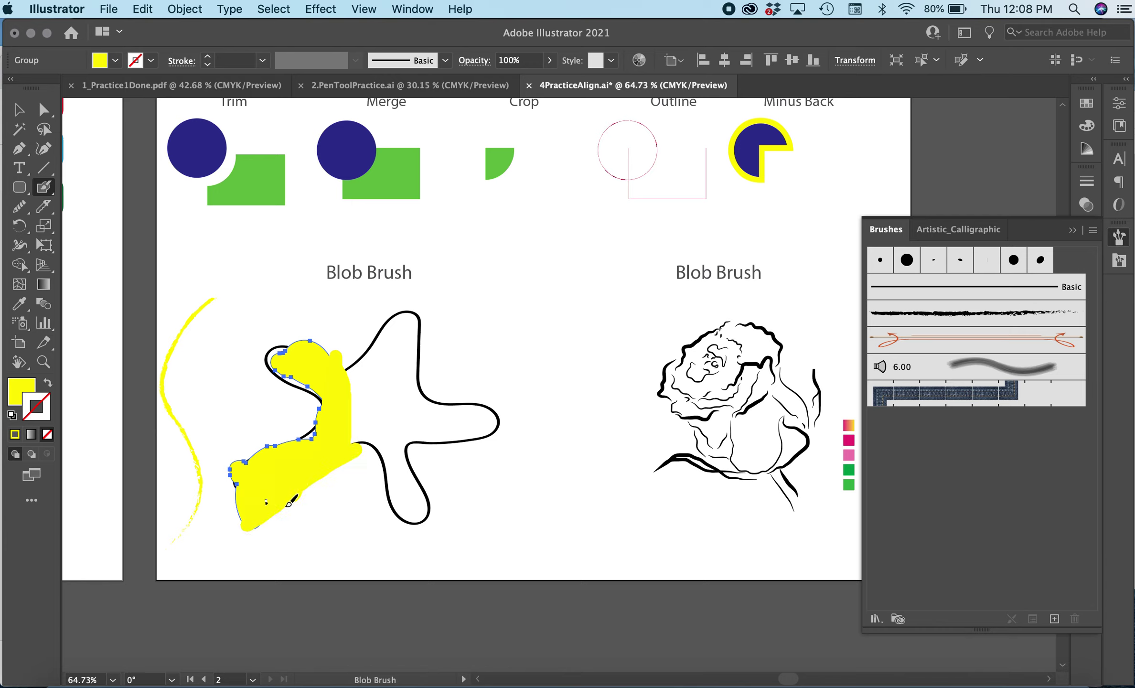
pyautogui.press('super+shift+a')
pyautogui.click(19, 110)
pyautogui.click(338, 366)
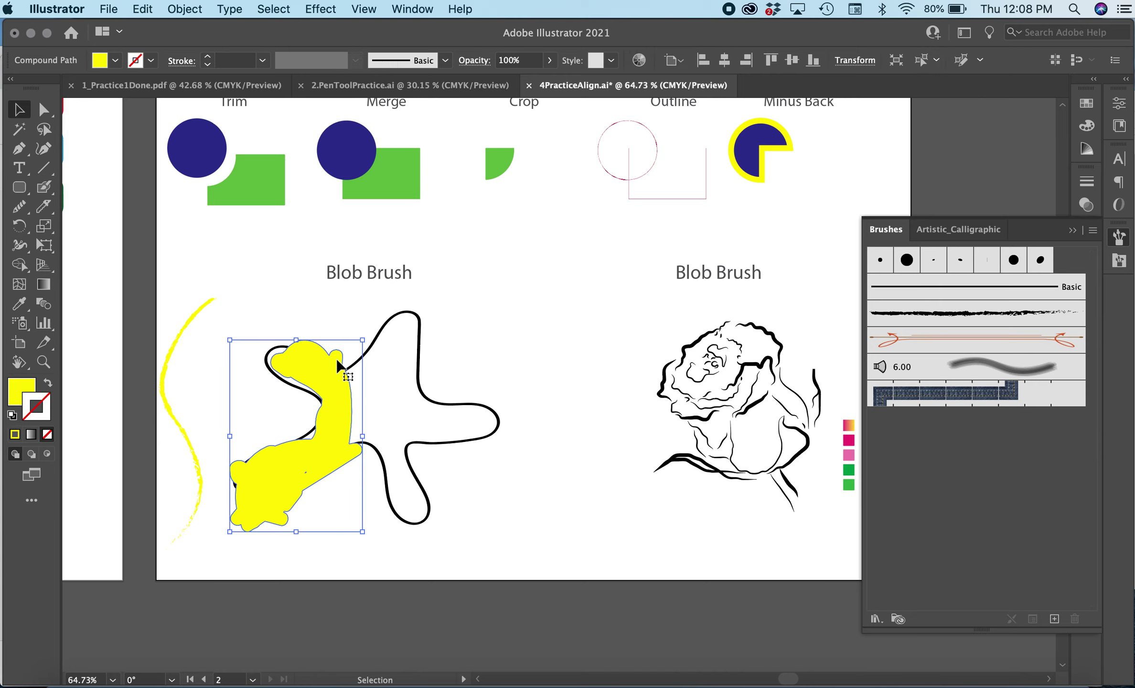
# - Try a darker olive fill on the selected yellow blob, undo the colour change and deselect the blob
pyautogui.click(19, 392)
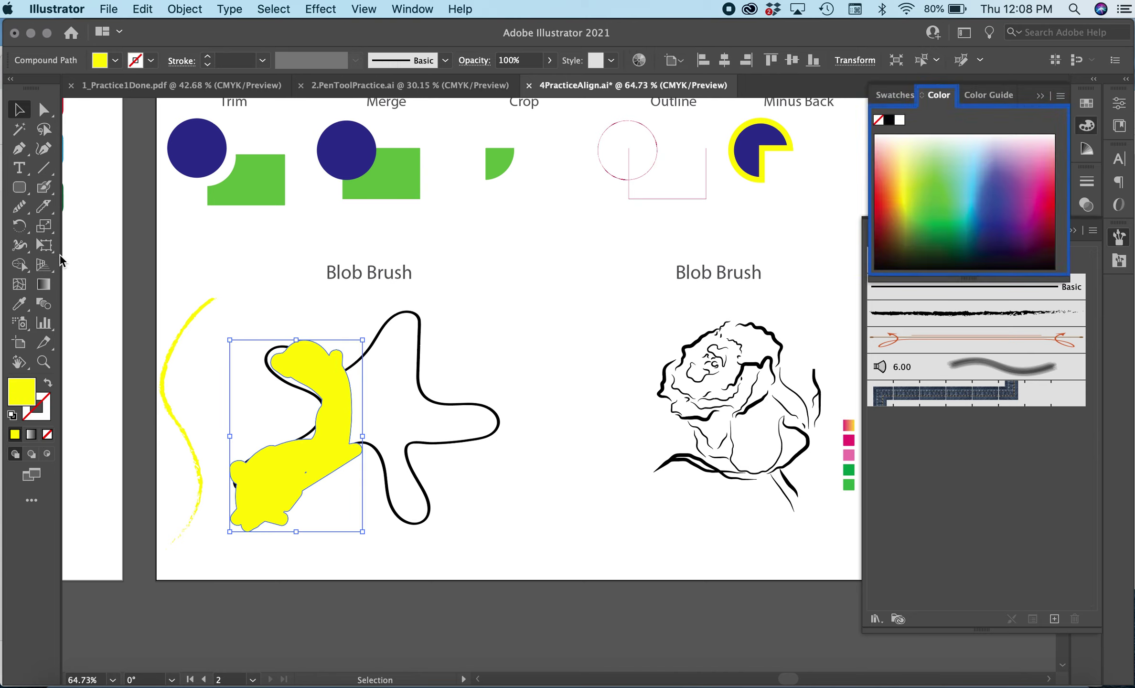
pyautogui.click(43, 187)
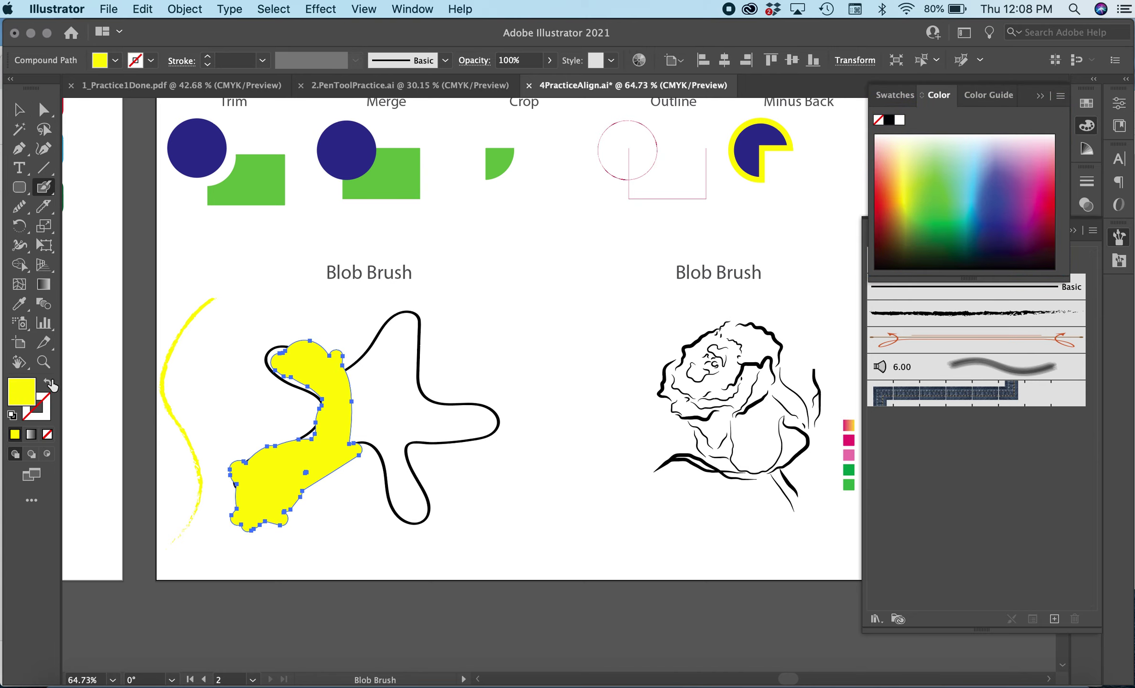
pyautogui.doubleClick(16, 396)
pyautogui.click(410, 196)
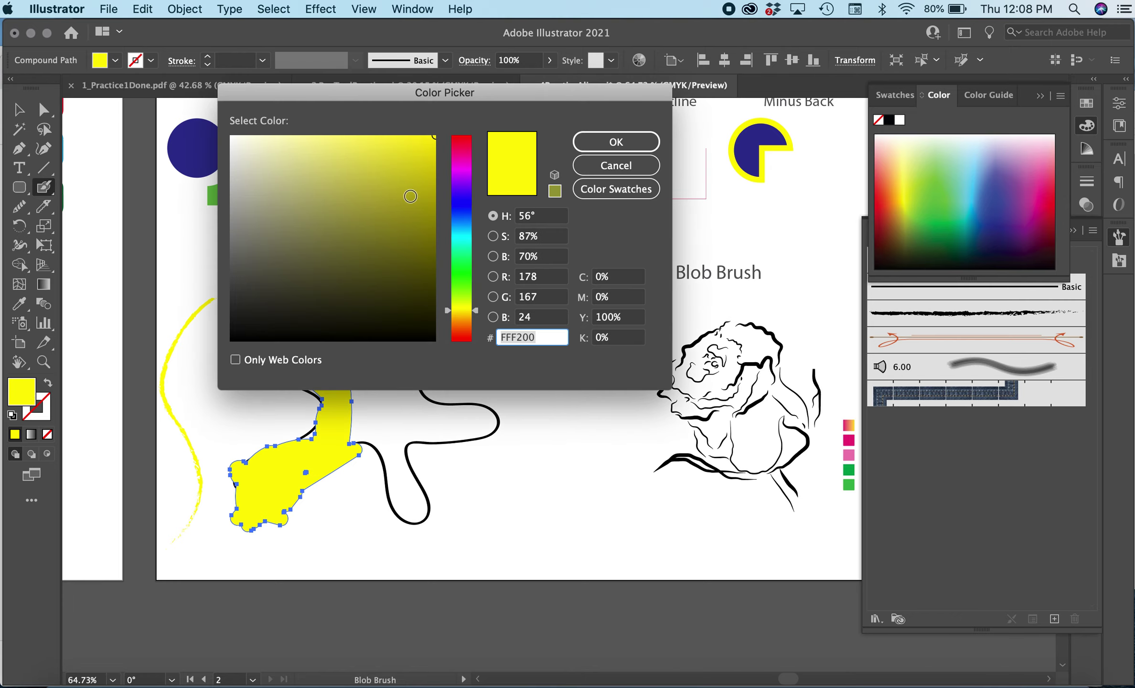
pyautogui.click(615, 142)
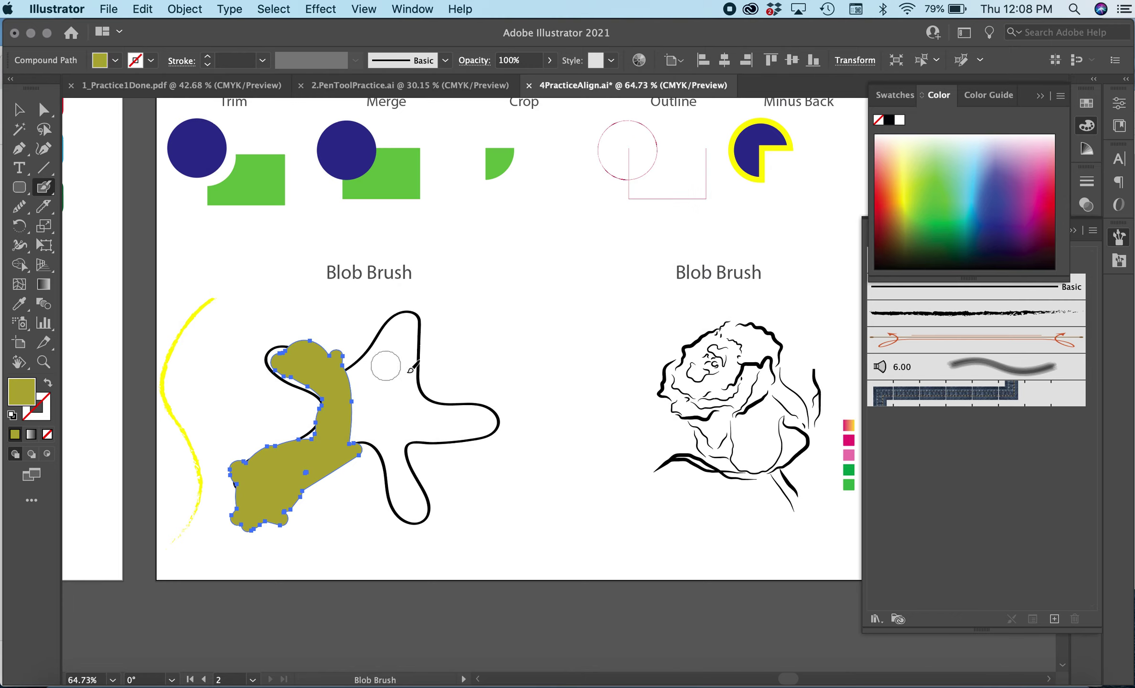
pyautogui.click(21, 111)
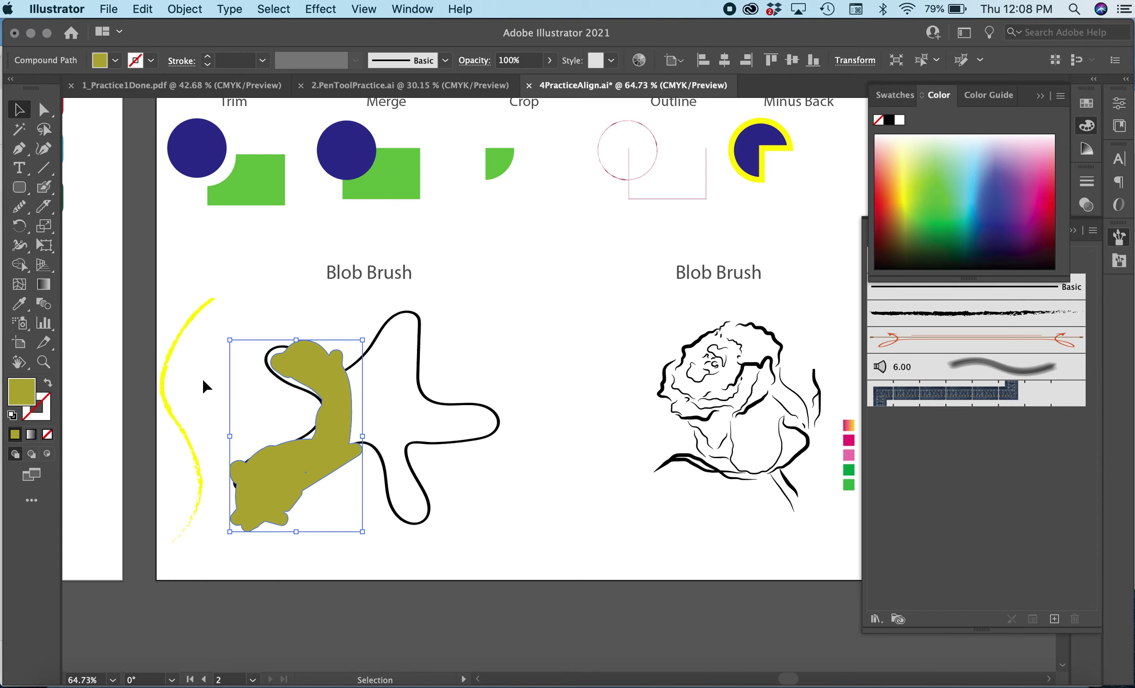
pyautogui.press('cmd+z')
pyautogui.click(205, 415)
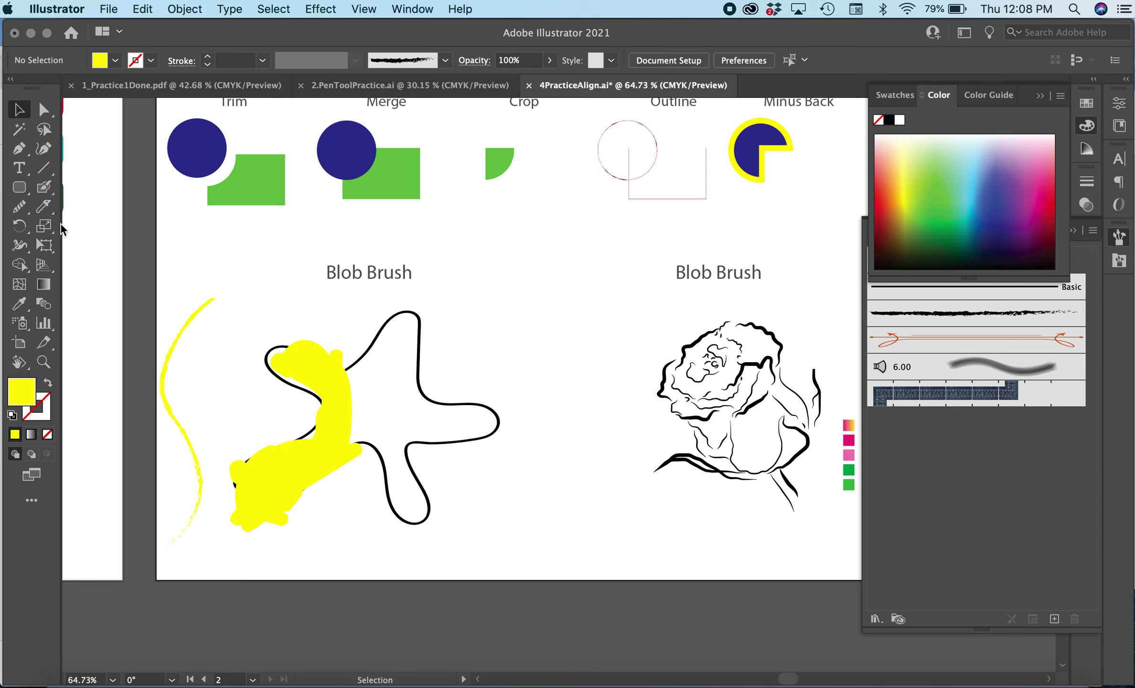
# - Set the fill to orange (E5811F) with nothing selected and paint Blob Brush strokes overlapping the yellow blob
pyautogui.doubleClick(20, 400)
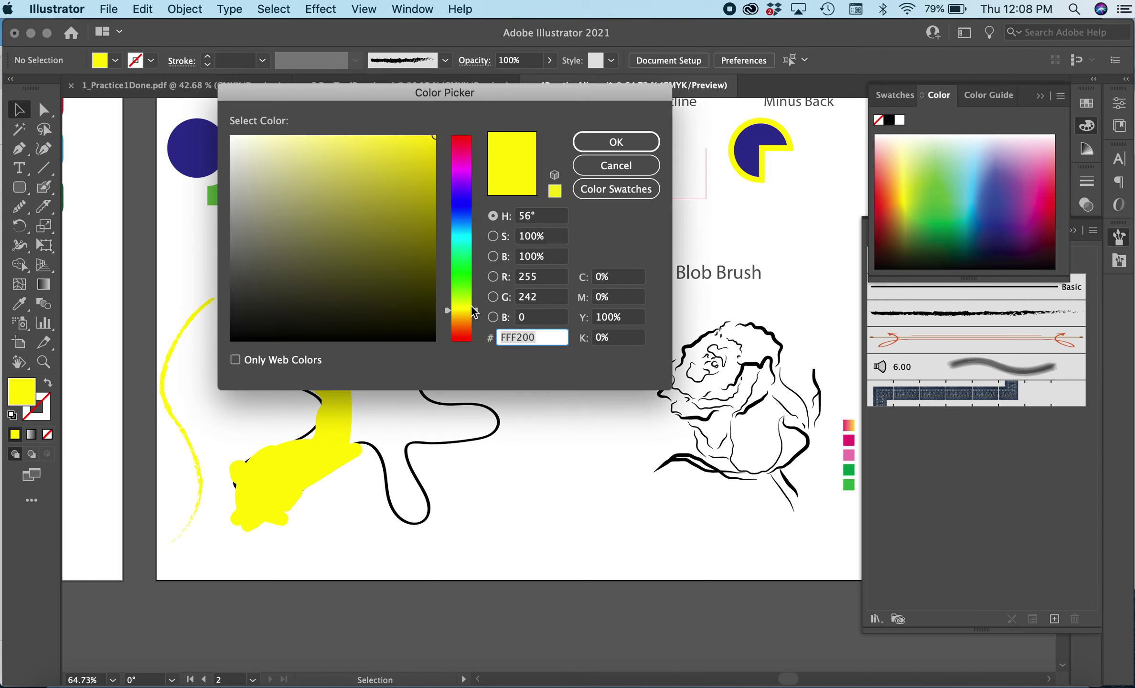
pyautogui.moveTo(472, 308); pyautogui.dragTo(466, 324)
pyautogui.click(410, 154)
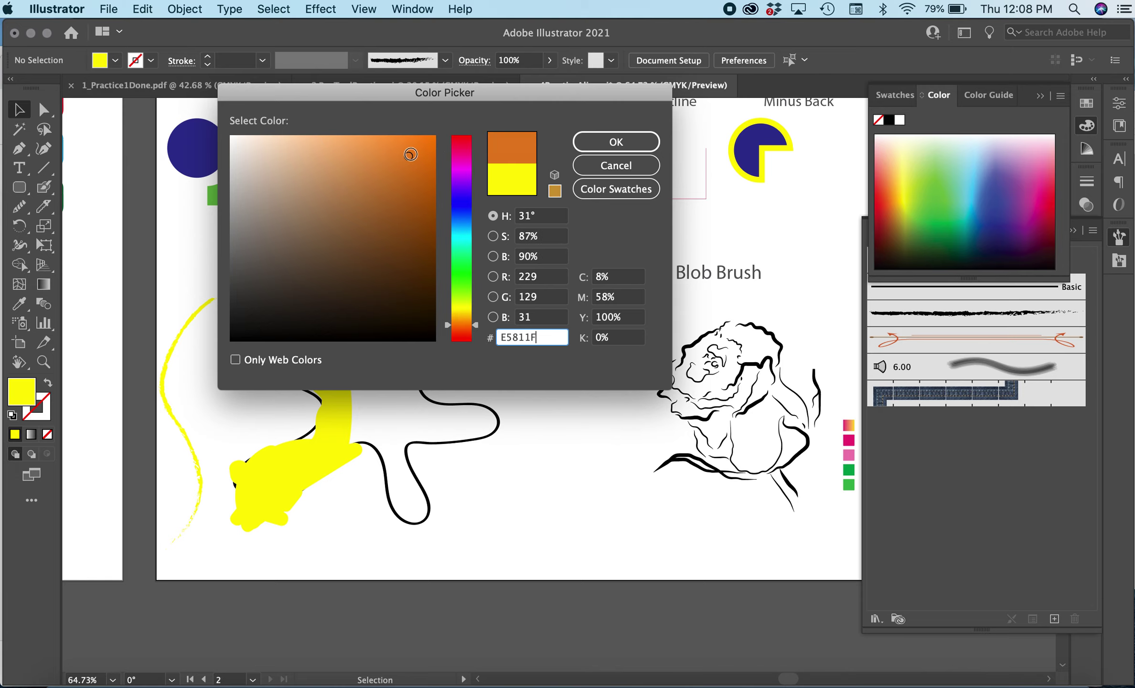
pyautogui.click(639, 143)
pyautogui.click(44, 187)
pyautogui.moveTo(358, 361)
pyautogui.mouseDown()
pyautogui.moveTo(366, 459)
pyautogui.moveTo(375, 387)
pyautogui.moveTo(258, 528)
pyautogui.mouseUp()
# - Move the yellow and orange blobs slightly left to show they are separate shapes, and delete both from the star outline
pyautogui.click(19, 110)
pyautogui.moveTo(285, 460); pyautogui.dragTo(263, 455)
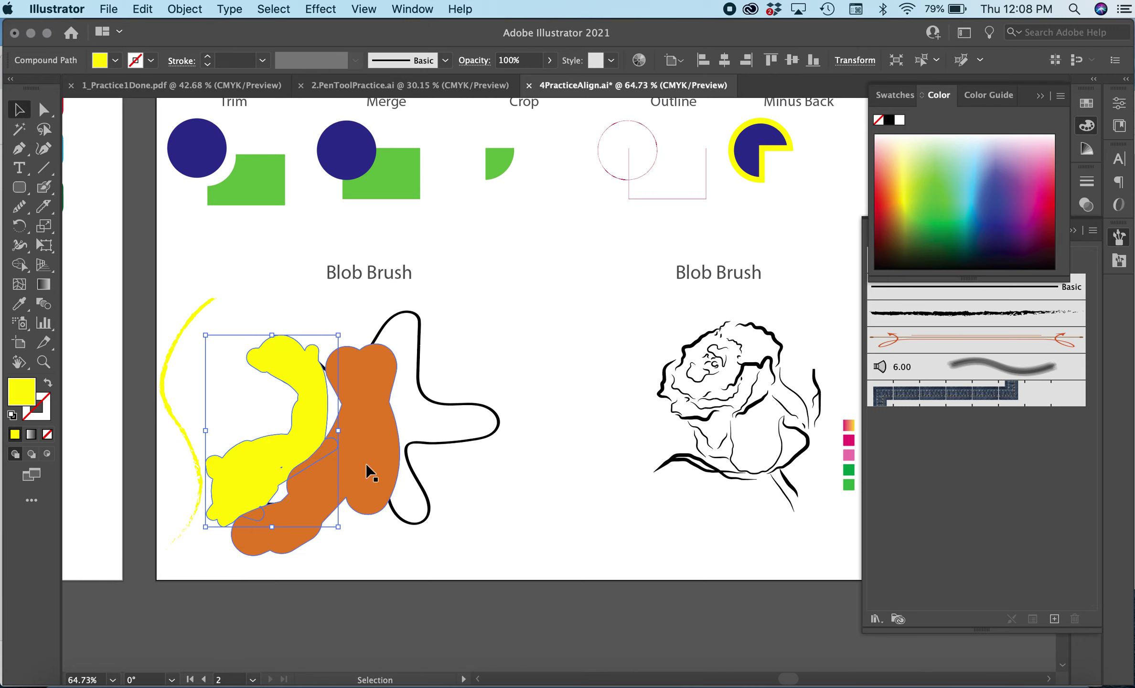
pyautogui.moveTo(369, 471); pyautogui.dragTo(343, 463)
pyautogui.moveTo(290, 426); pyautogui.dragTo(292, 433)
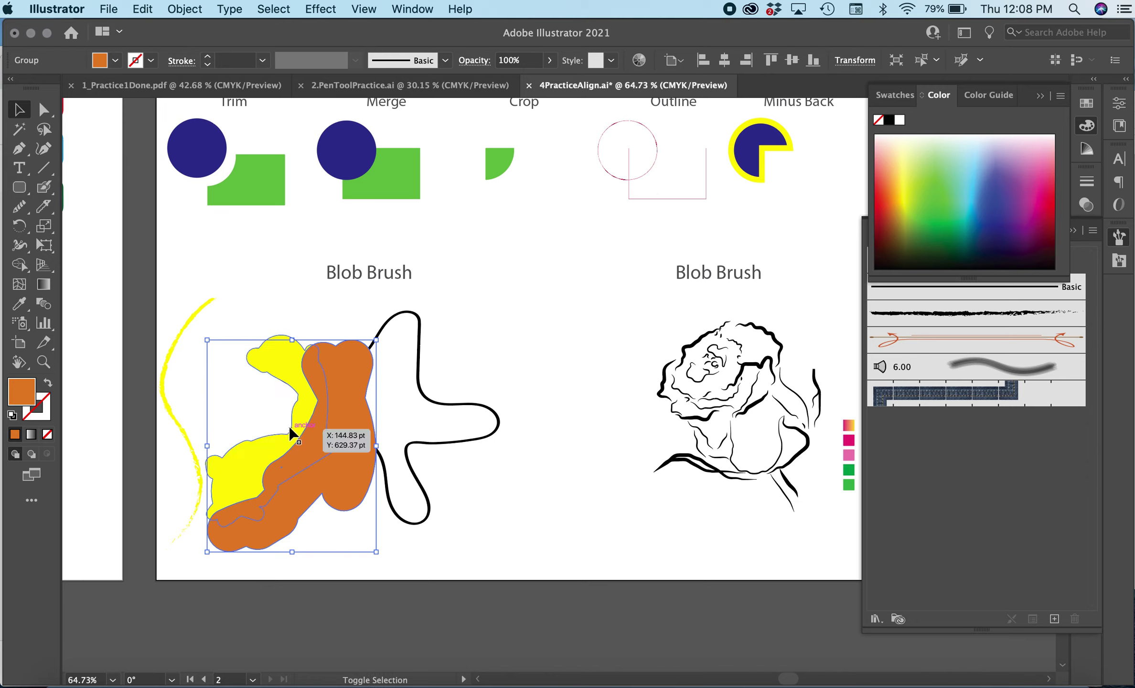
pyautogui.keyDown('shift'); pyautogui.click(290, 428); pyautogui.keyUp('shift')
pyautogui.press('Delete')
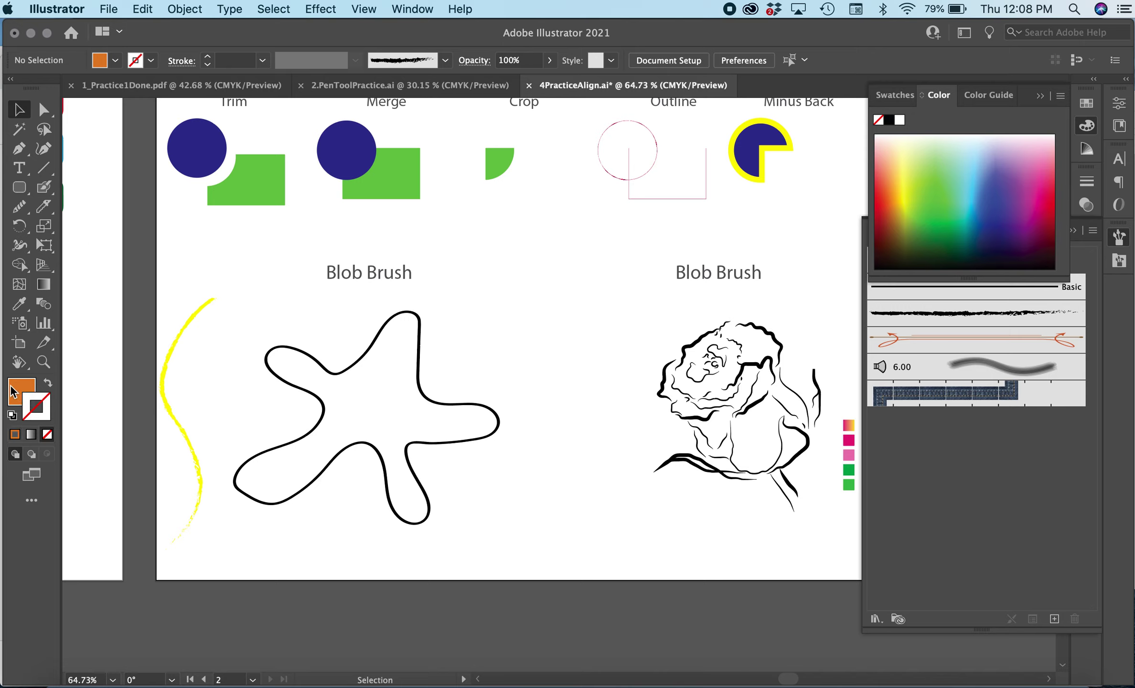
# - Sample the green fill from the Merge example's rectangle as the Blob Brush colour
pyautogui.click(19, 303)
pyautogui.click(400, 160)
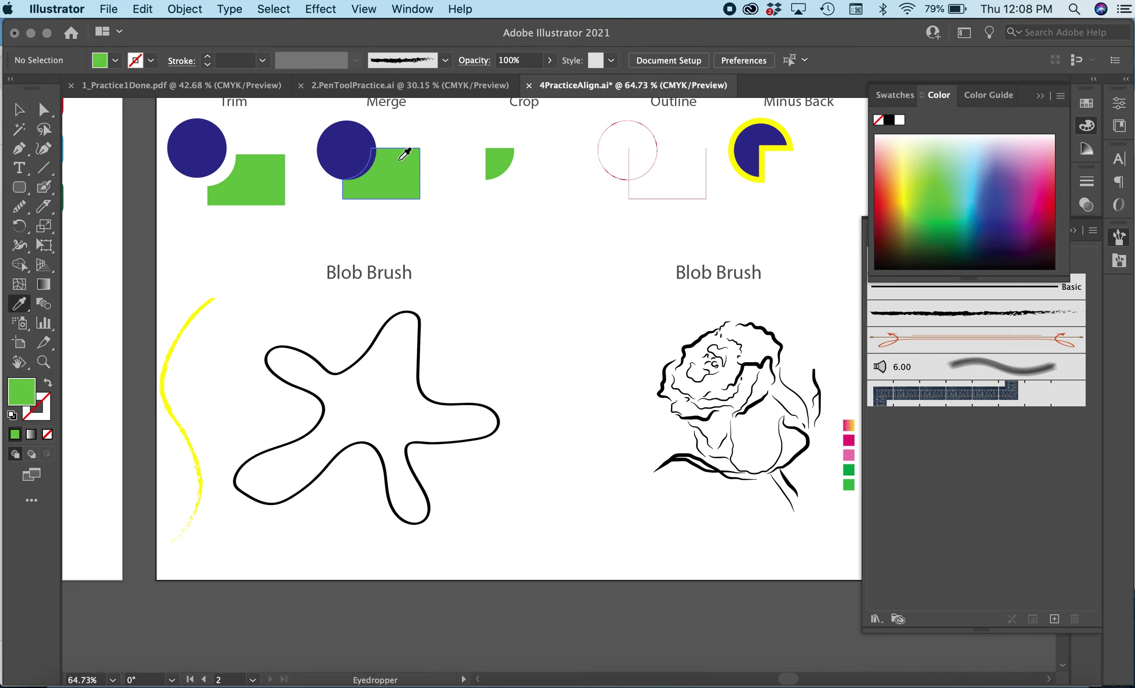
pyautogui.click(43, 187)
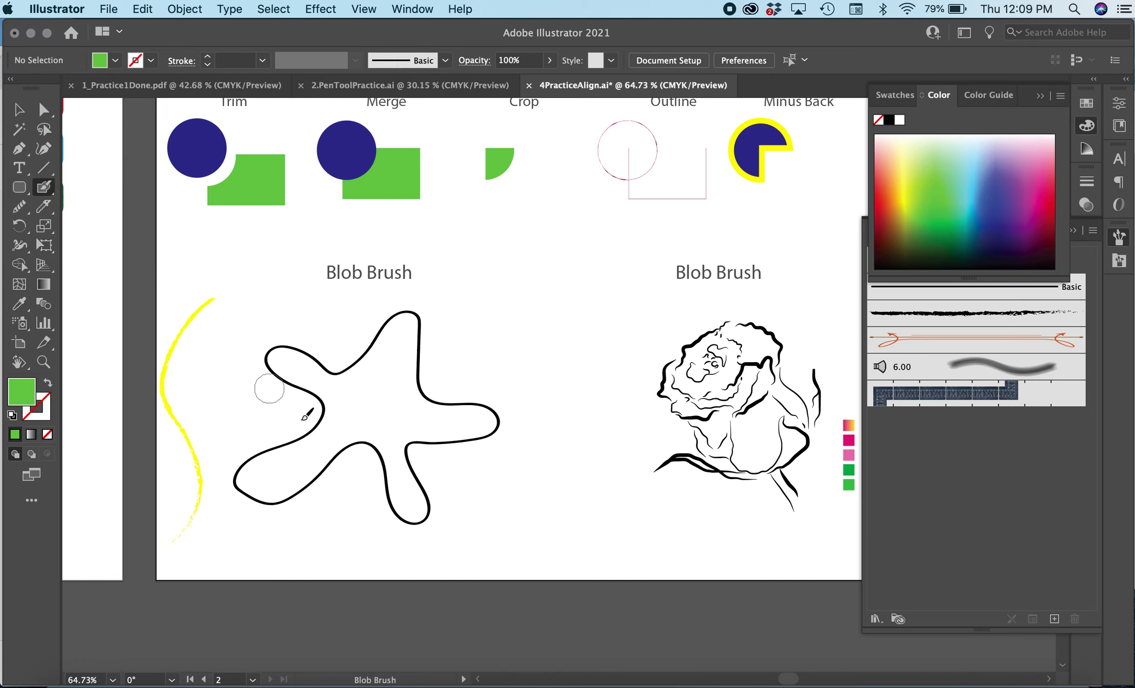
# - Try green Blob Brush strokes inside the star's upper-left arm and undo them
pyautogui.moveTo(337, 395); pyautogui.dragTo(277, 368)
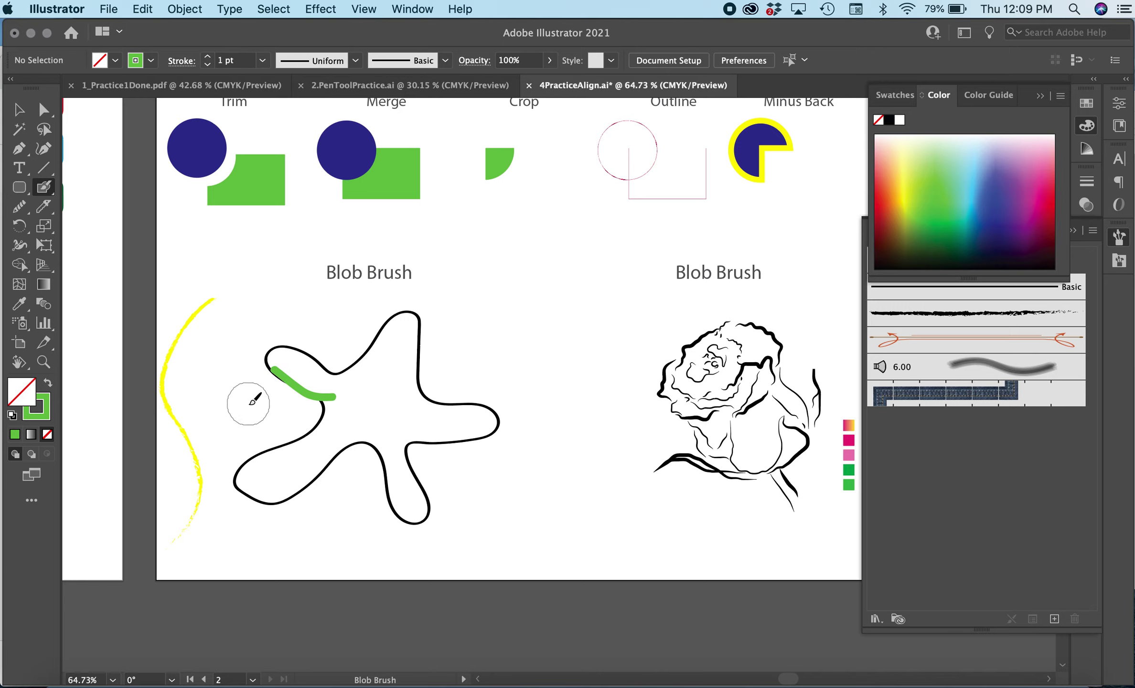
pyautogui.press('super+z')
pyautogui.moveTo(275, 361); pyautogui.dragTo(298, 386)
pyautogui.press('super+z')
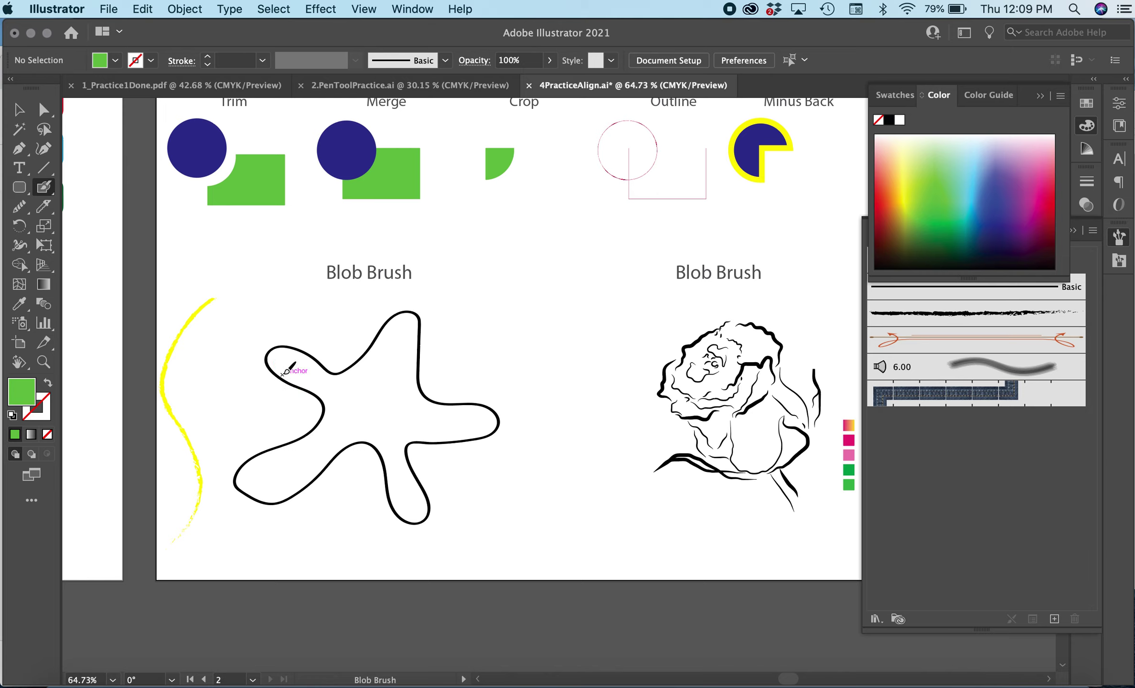
# - Cover the whole star outline with green Blob Brush strokes and send the painted shape to the back
pyautogui.moveTo(286, 385)
pyautogui.mouseDown()
pyautogui.moveTo(268, 328)
pyautogui.moveTo(310, 382)
pyautogui.moveTo(359, 383)
pyautogui.moveTo(397, 338)
pyautogui.moveTo(410, 367)
pyautogui.moveTo(479, 404)
pyautogui.moveTo(423, 416)
pyautogui.moveTo(411, 501)
pyautogui.moveTo(366, 448)
pyautogui.moveTo(278, 480)
pyautogui.moveTo(249, 478)
pyautogui.moveTo(350, 398)
pyautogui.mouseUp()
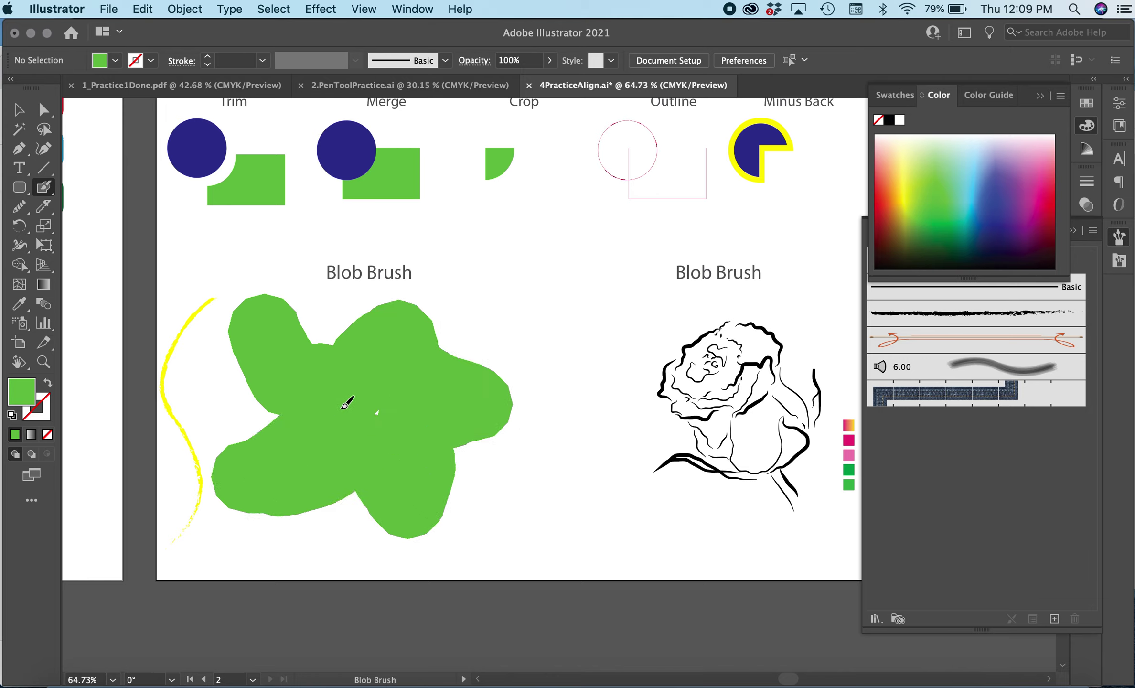
pyautogui.click(18, 111)
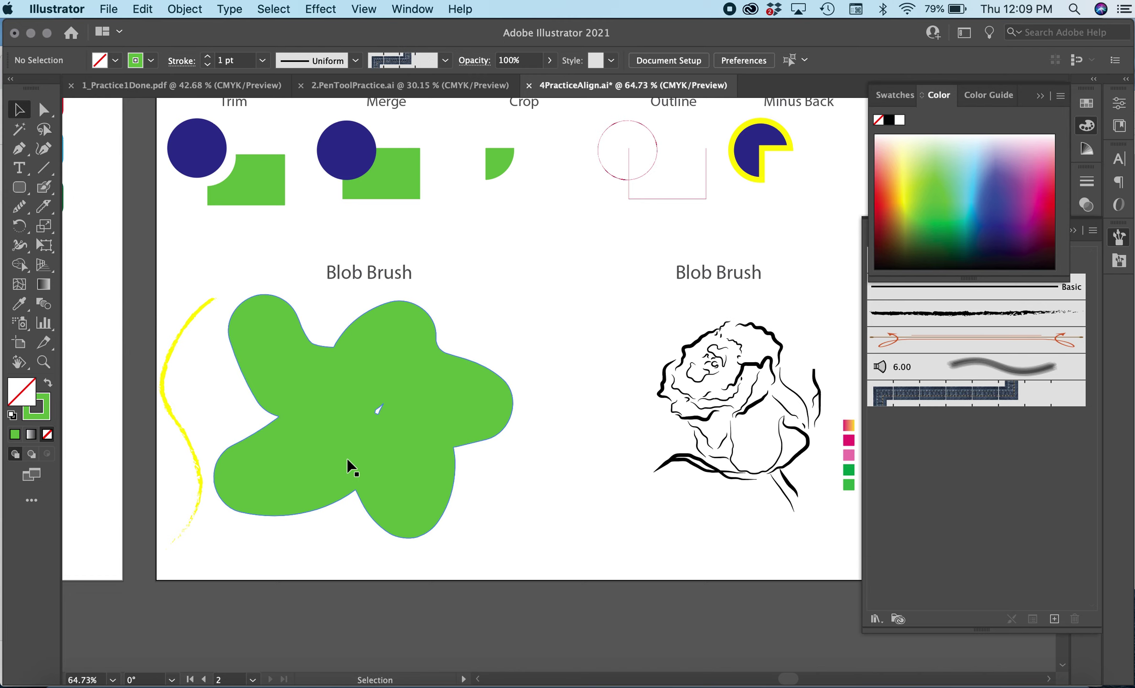
pyautogui.click(347, 466)
pyautogui.rightClick(348, 464)
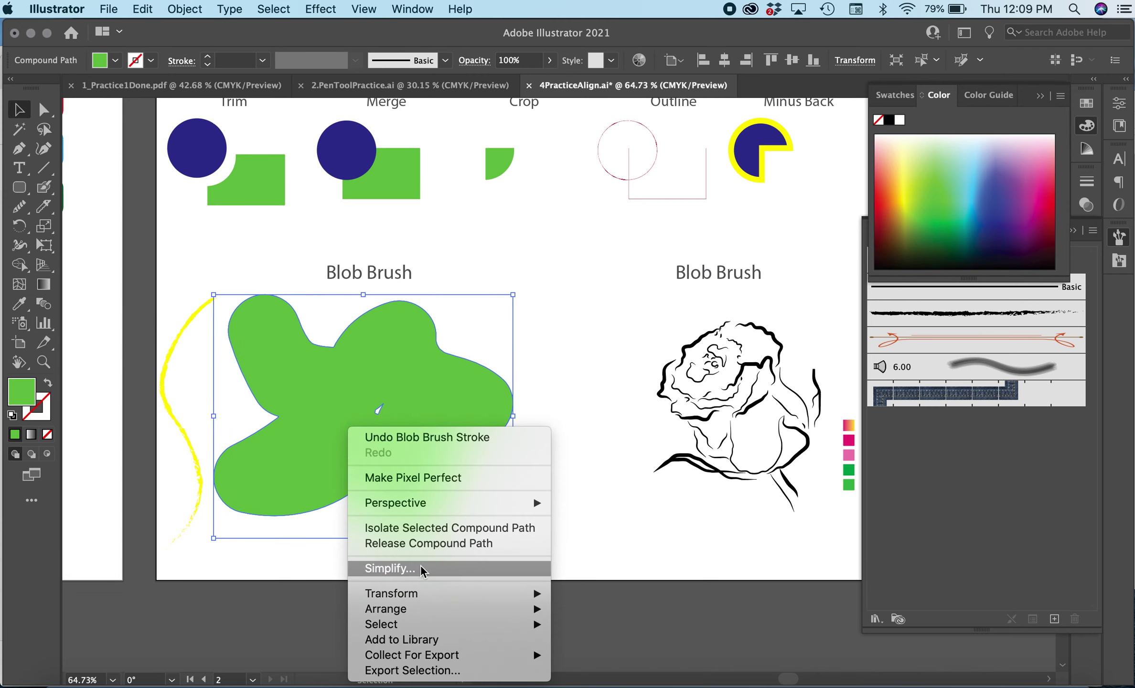
pyautogui.moveTo(439, 609)
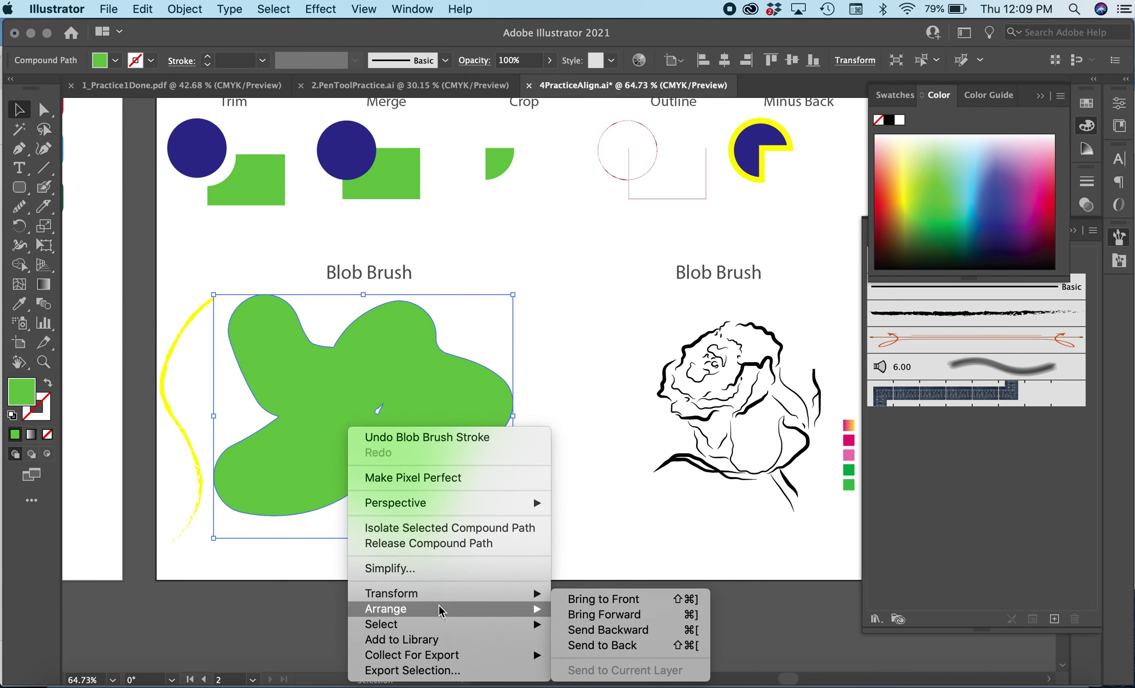
pyautogui.click(634, 646)
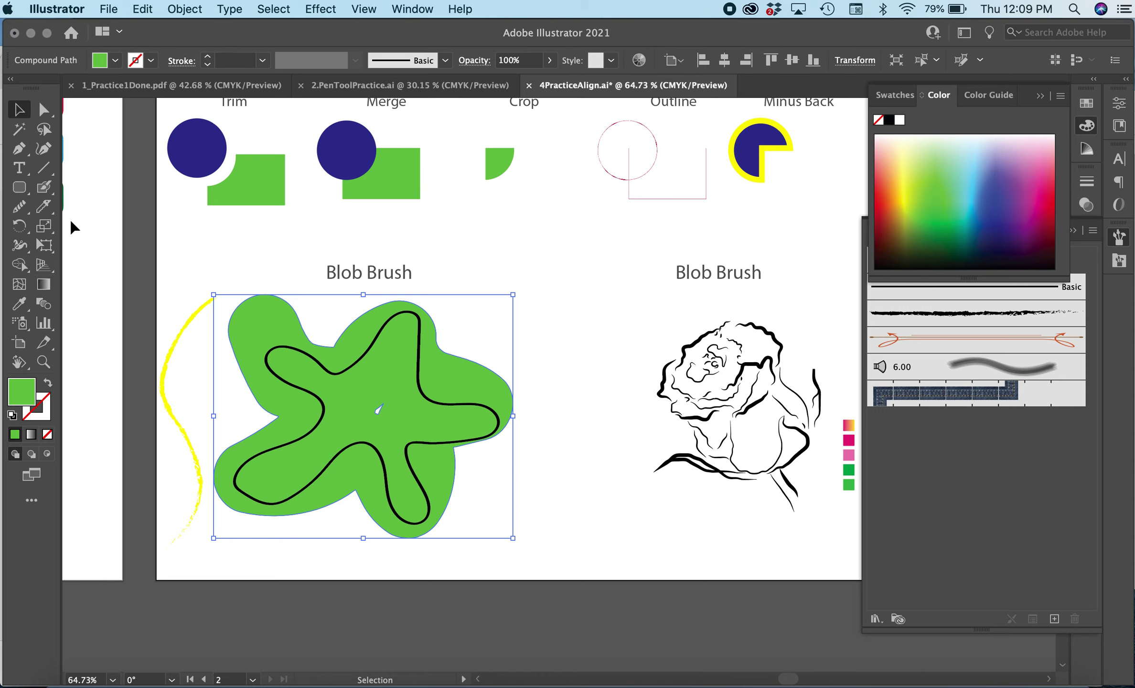
# - Erase the green paint outside the outline around the star's right arm and top arm with the Eraser tool
pyautogui.click(39, 252)
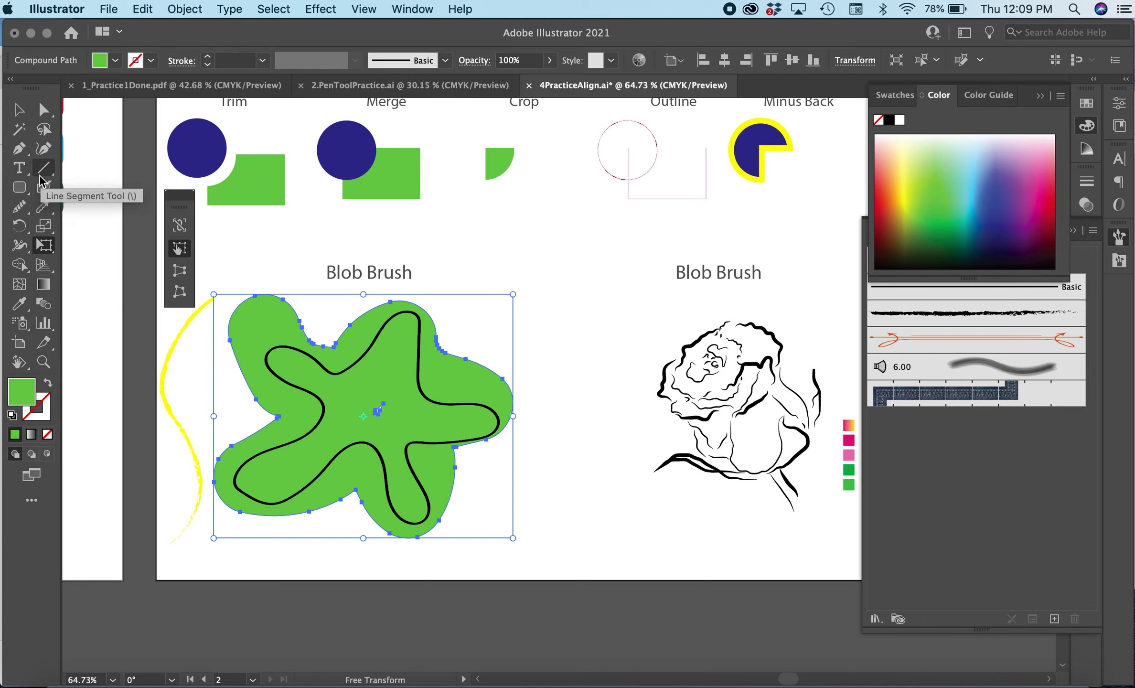
pyautogui.click(38, 229)
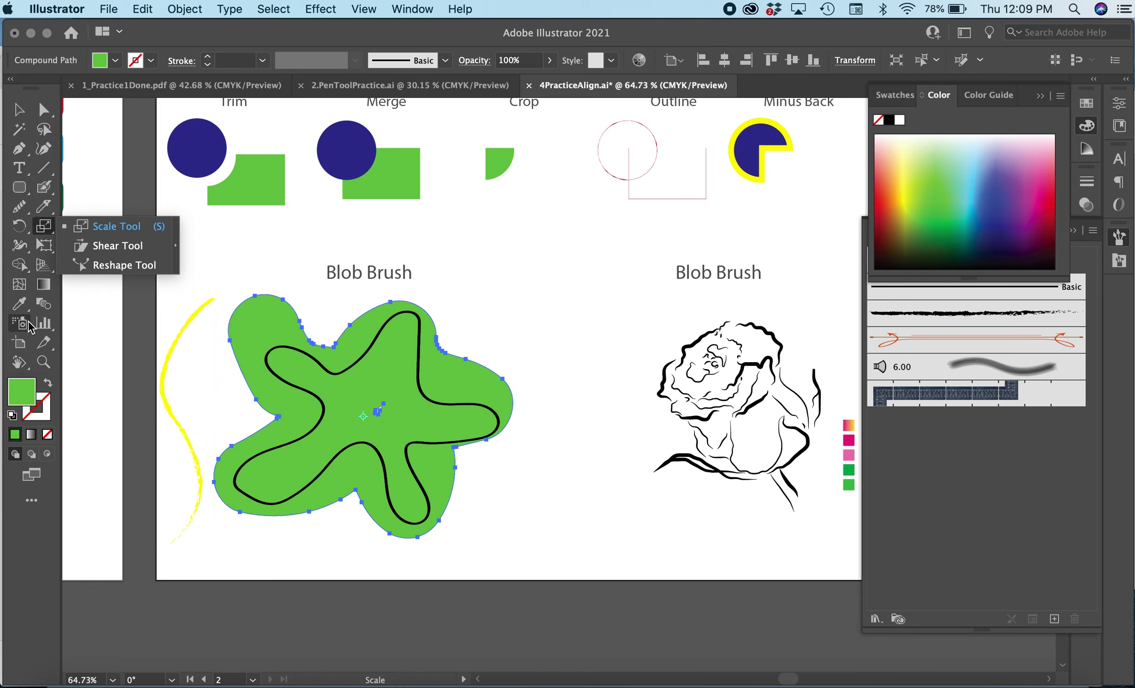
pyautogui.click(19, 223)
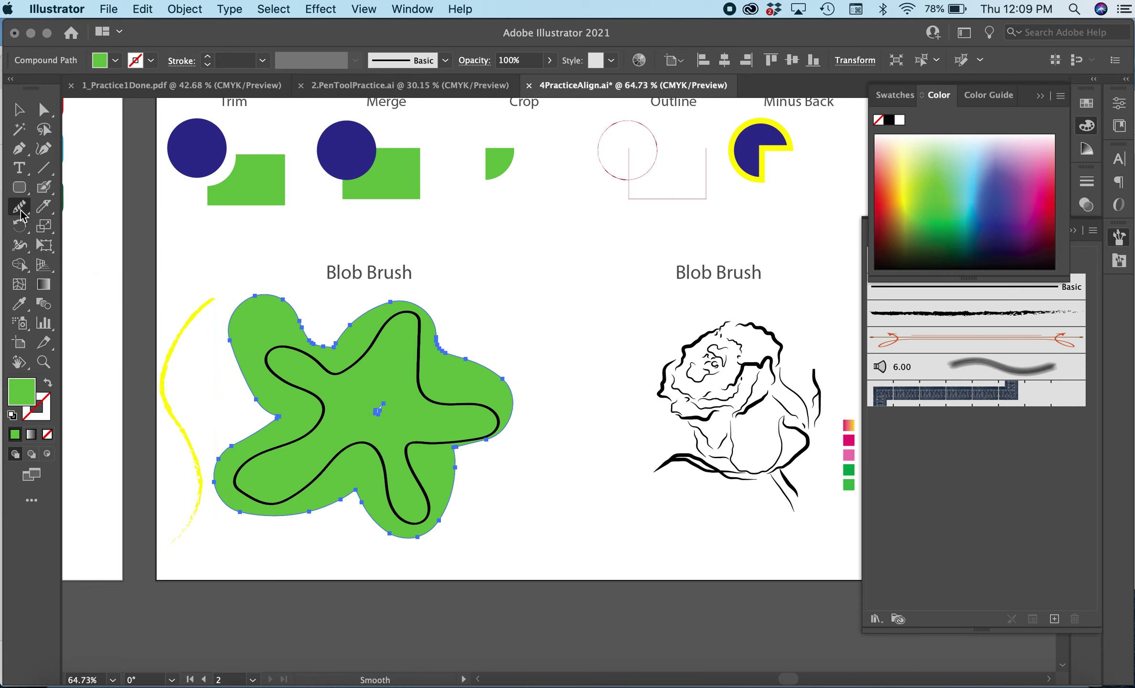
pyautogui.click(21, 213)
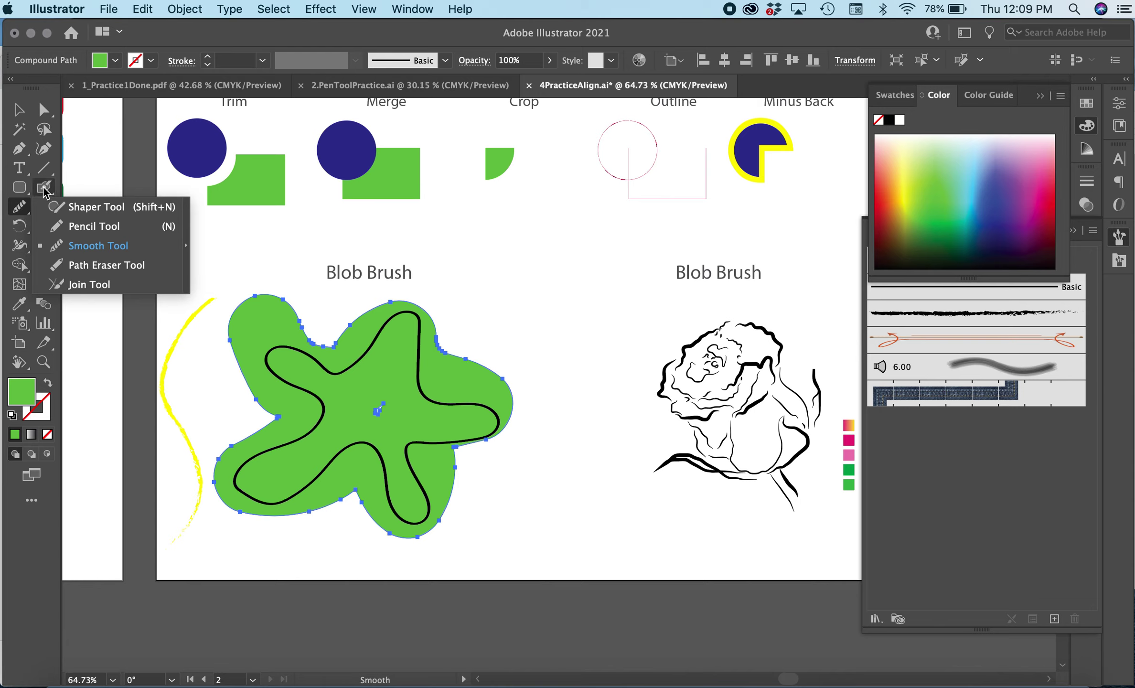
pyautogui.click(43, 208)
pyautogui.click(43, 208)
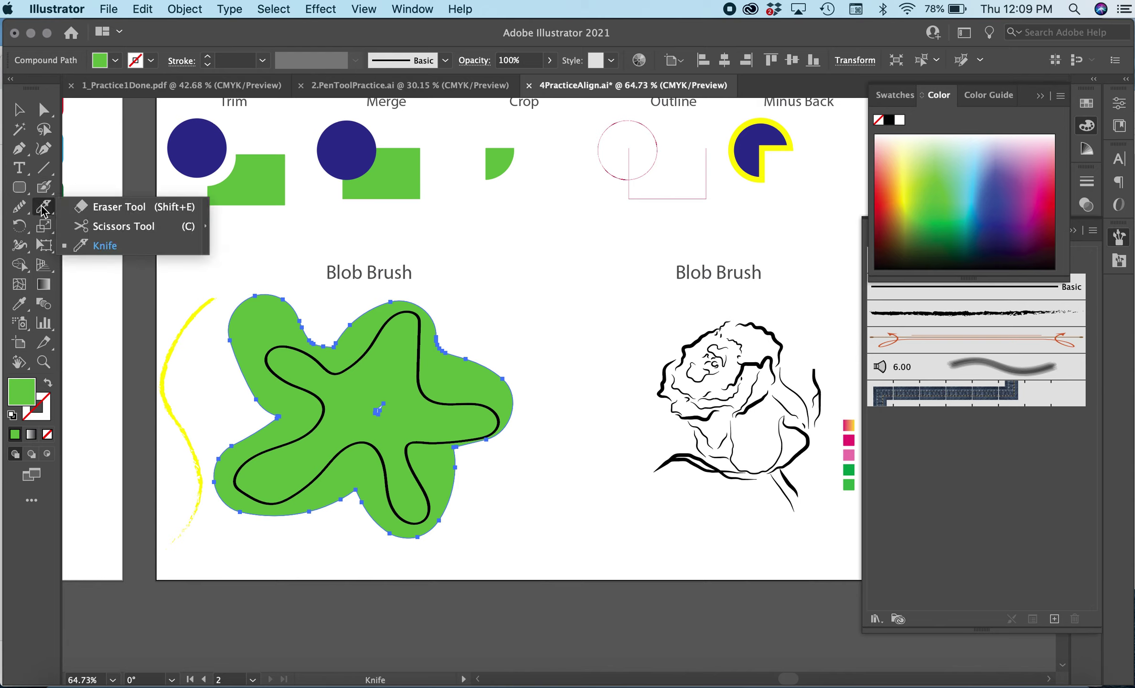
pyautogui.click(98, 206)
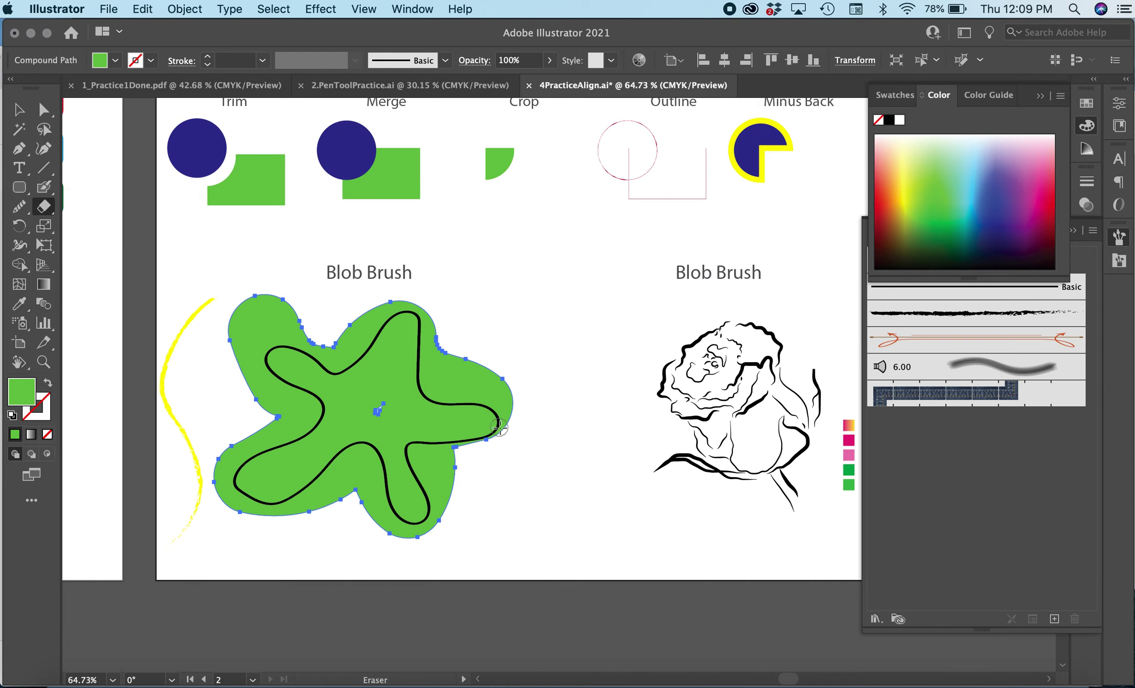
pyautogui.moveTo(502, 431)
pyautogui.mouseDown()
pyautogui.moveTo(430, 388)
pyautogui.moveTo(428, 311)
pyautogui.moveTo(391, 299)
pyautogui.moveTo(365, 344)
pyautogui.moveTo(334, 362)
pyautogui.moveTo(334, 322)
pyautogui.moveTo(374, 295)
pyautogui.moveTo(341, 352)
pyautogui.moveTo(372, 305)
pyautogui.moveTo(432, 310)
pyautogui.moveTo(452, 376)
pyautogui.moveTo(430, 353)
pyautogui.moveTo(437, 344)
pyautogui.moveTo(465, 386)
pyautogui.moveTo(461, 361)
pyautogui.moveTo(523, 415)
pyautogui.moveTo(495, 376)
pyautogui.moveTo(476, 386)
pyautogui.moveTo(469, 367)
pyautogui.moveTo(505, 379)
pyautogui.moveTo(448, 366)
pyautogui.moveTo(484, 400)
pyautogui.moveTo(458, 385)
pyautogui.moveTo(551, 428)
pyautogui.mouseUp()
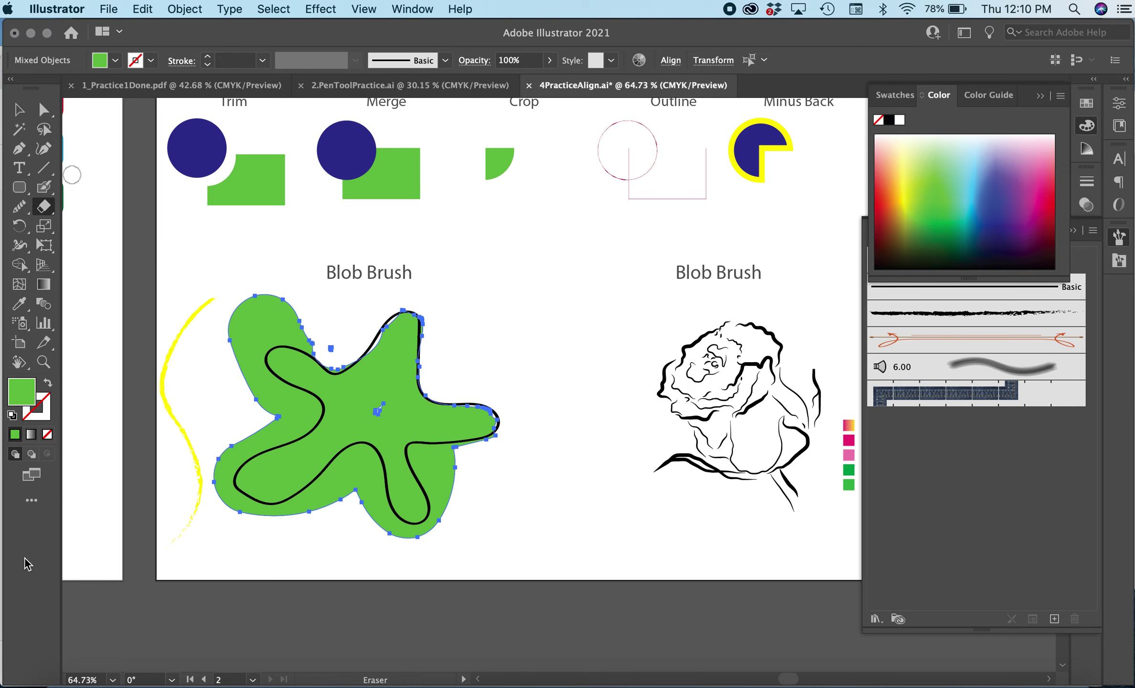
pyautogui.click(20, 247)
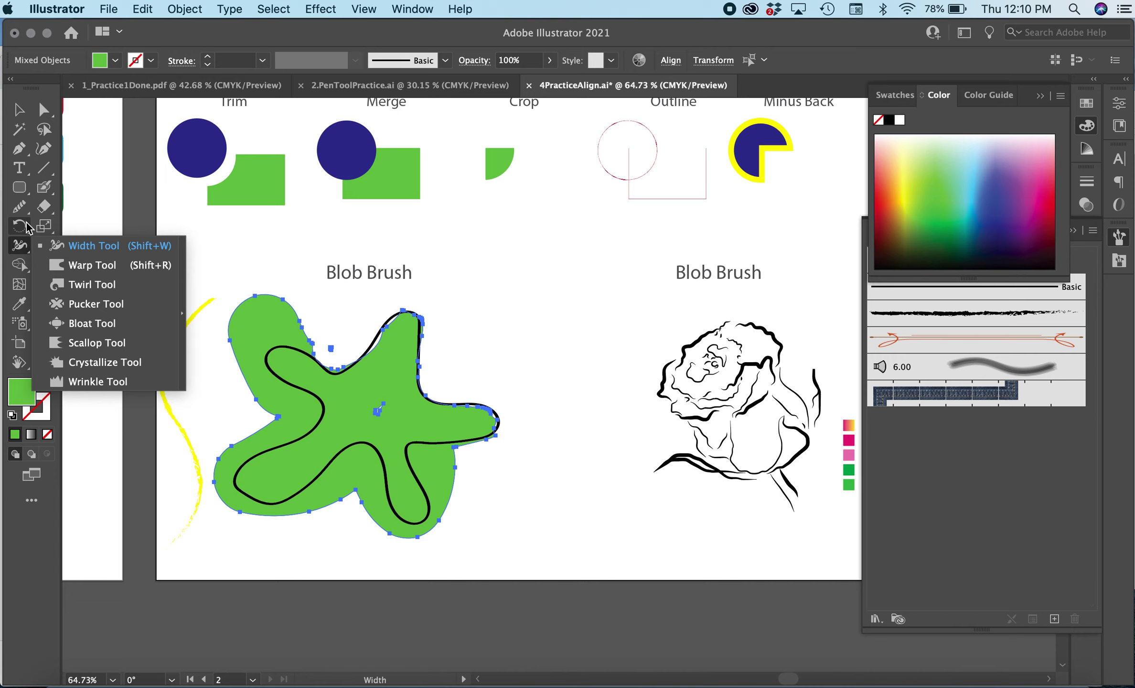
pyautogui.click(19, 265)
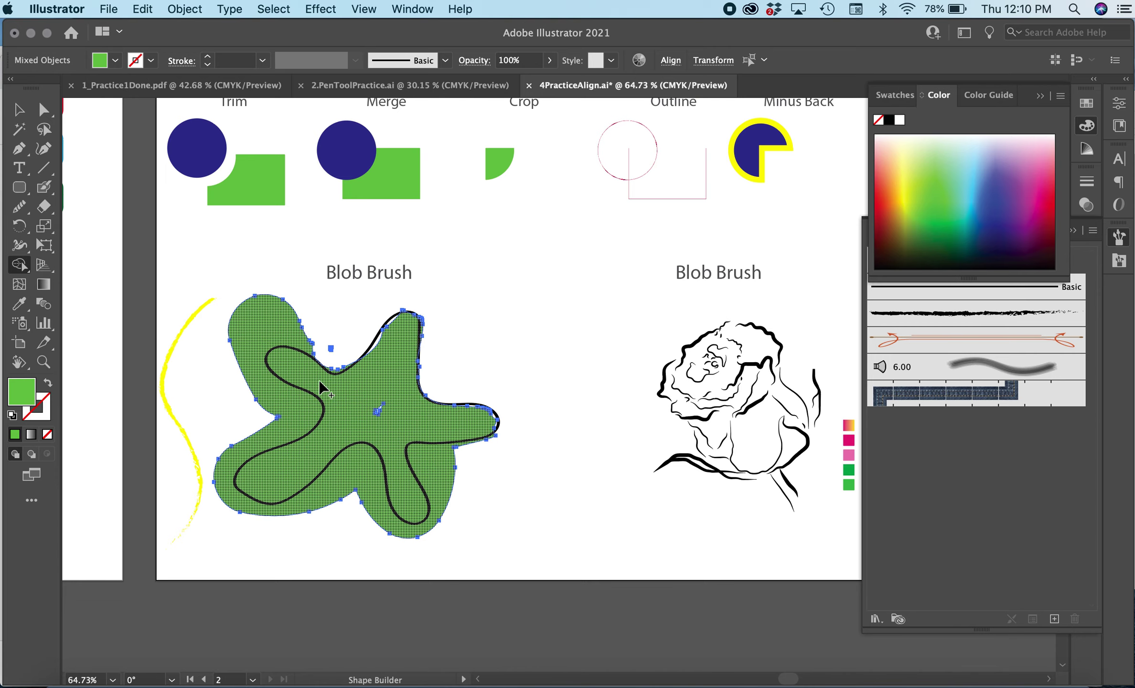
pyautogui.press('v')
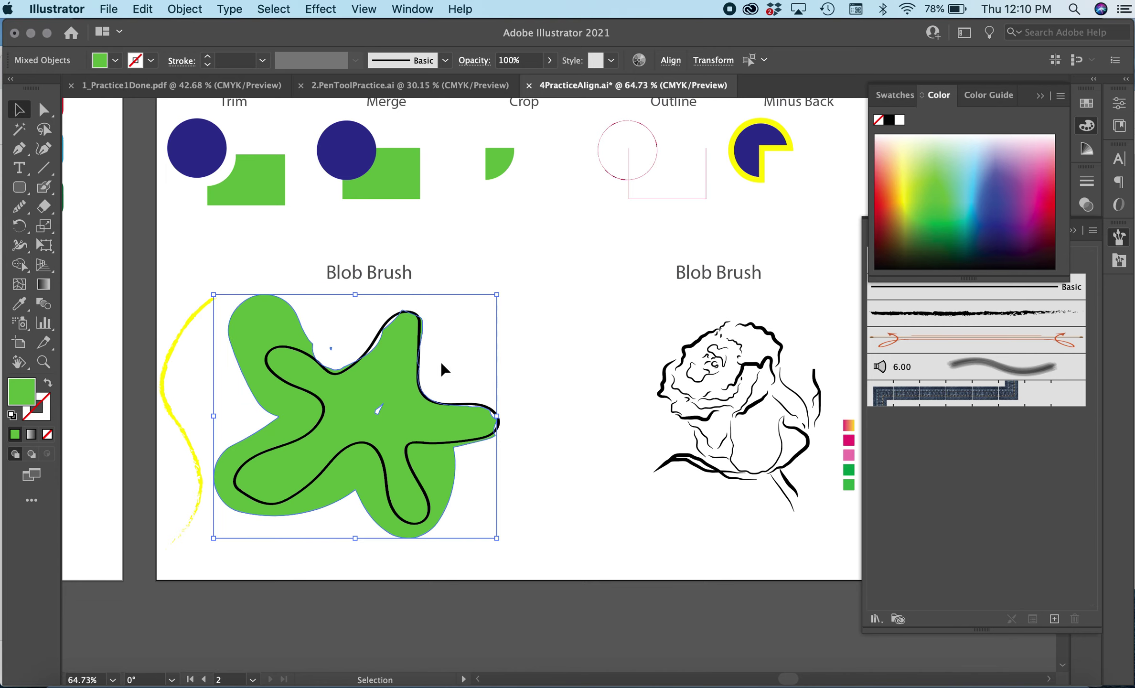
pyautogui.rightClick(419, 370)
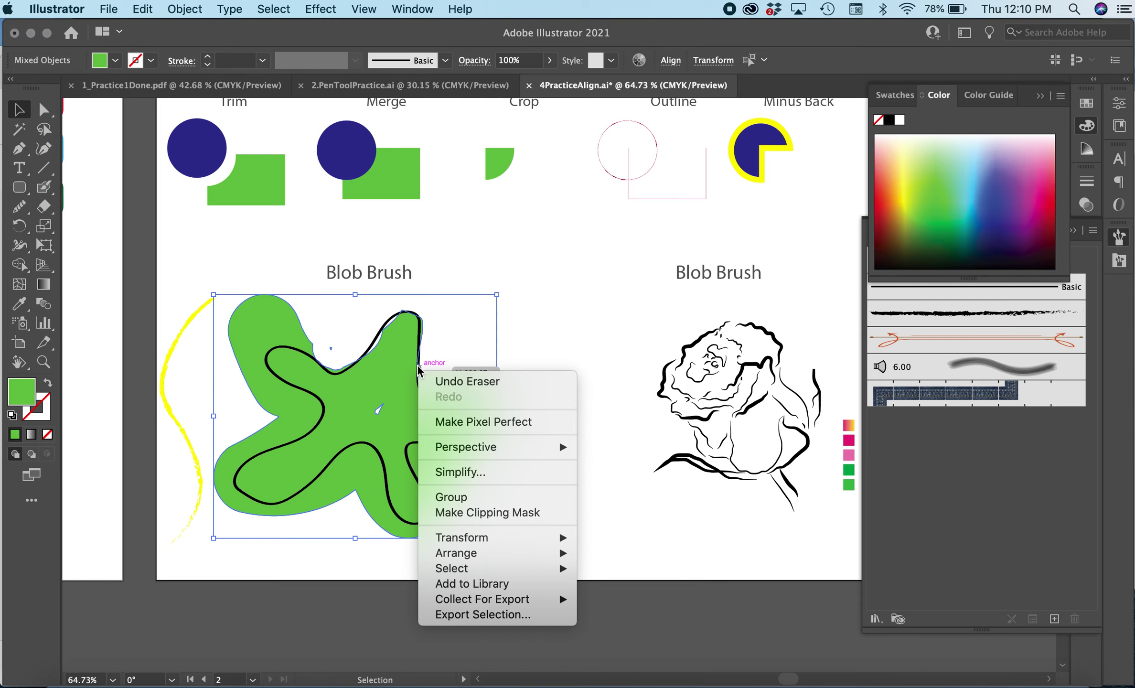
pyautogui.click(328, 323)
pyautogui.click(331, 348)
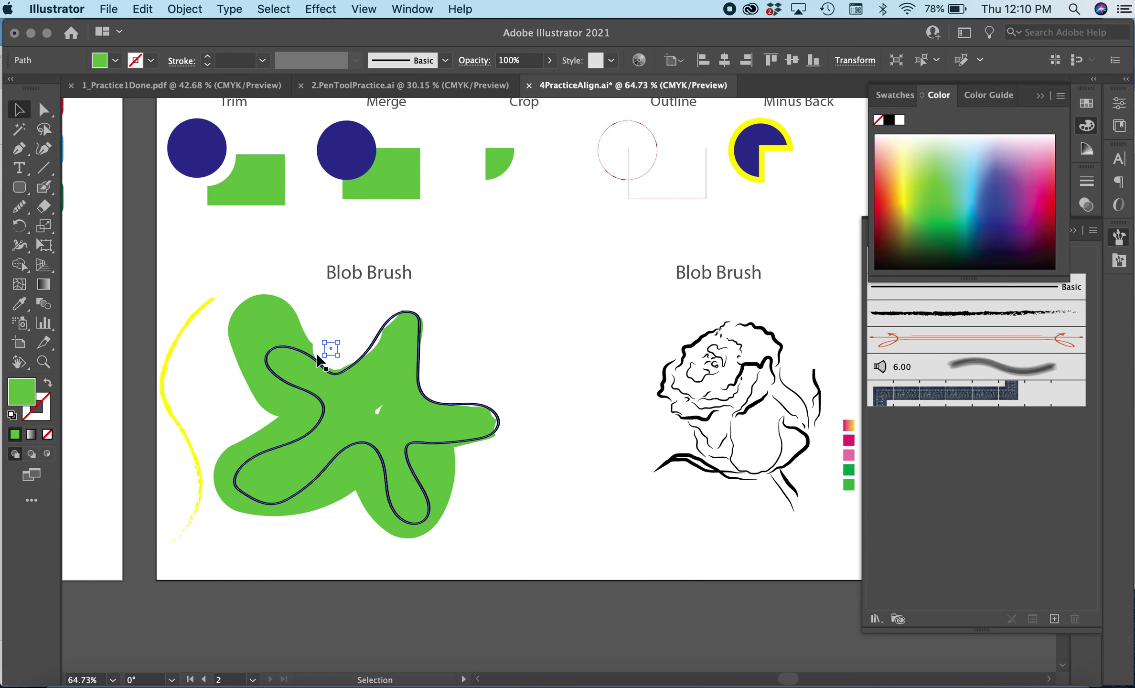
# - Select the green shape together with the star outline and remove the green areas outside the outline with Shape Builder
pyautogui.click(221, 374)
pyautogui.moveTo(220, 374); pyautogui.dragTo(481, 497)
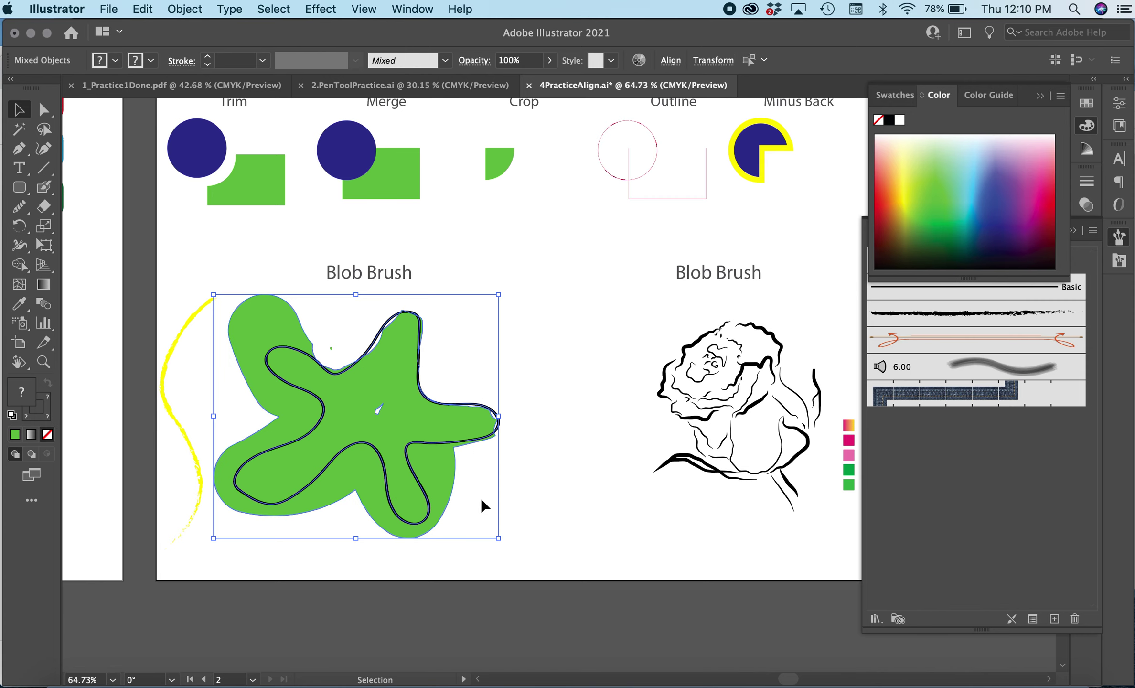
pyautogui.click(19, 264)
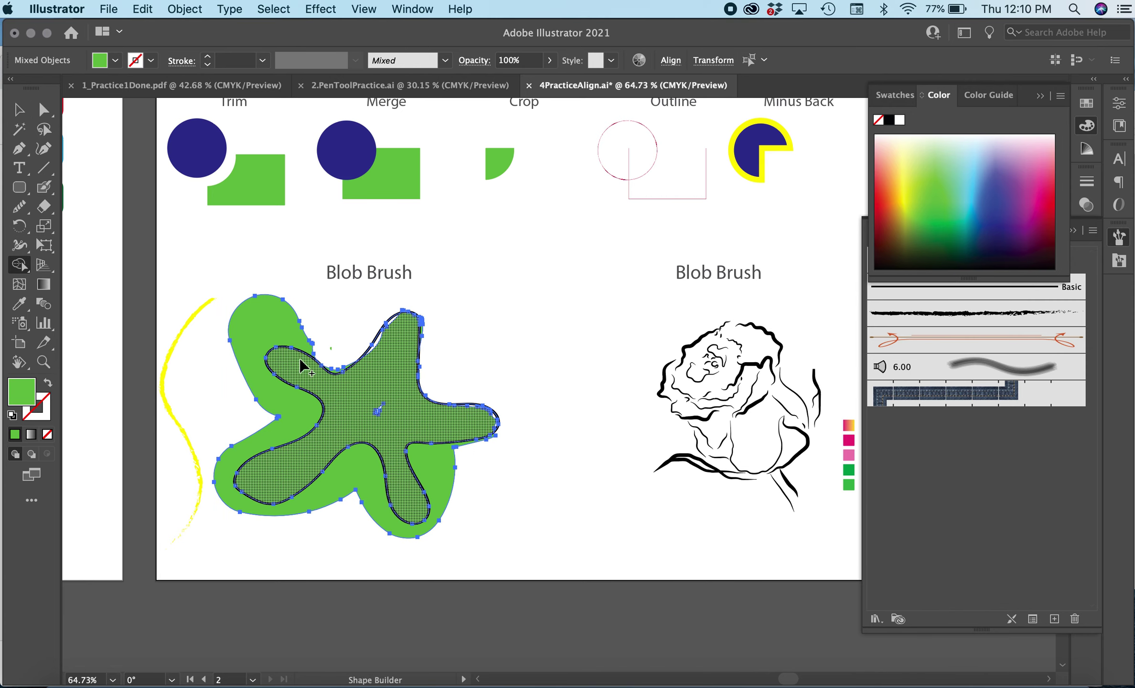
pyautogui.keyDown('alt'); pyautogui.click(265, 338); pyautogui.keyUp('alt')
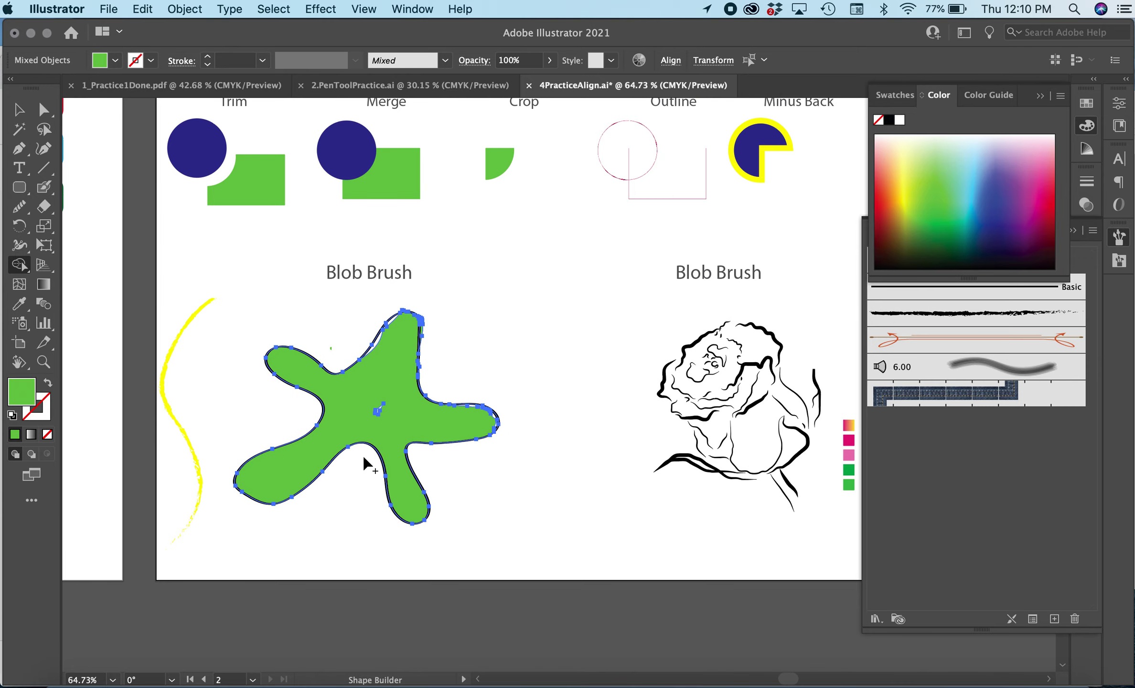
# - Deselect the trimmed star artwork and sample the magenta-to-yellow gradient swatch beside the rose as the fill
pyautogui.click(17, 110)
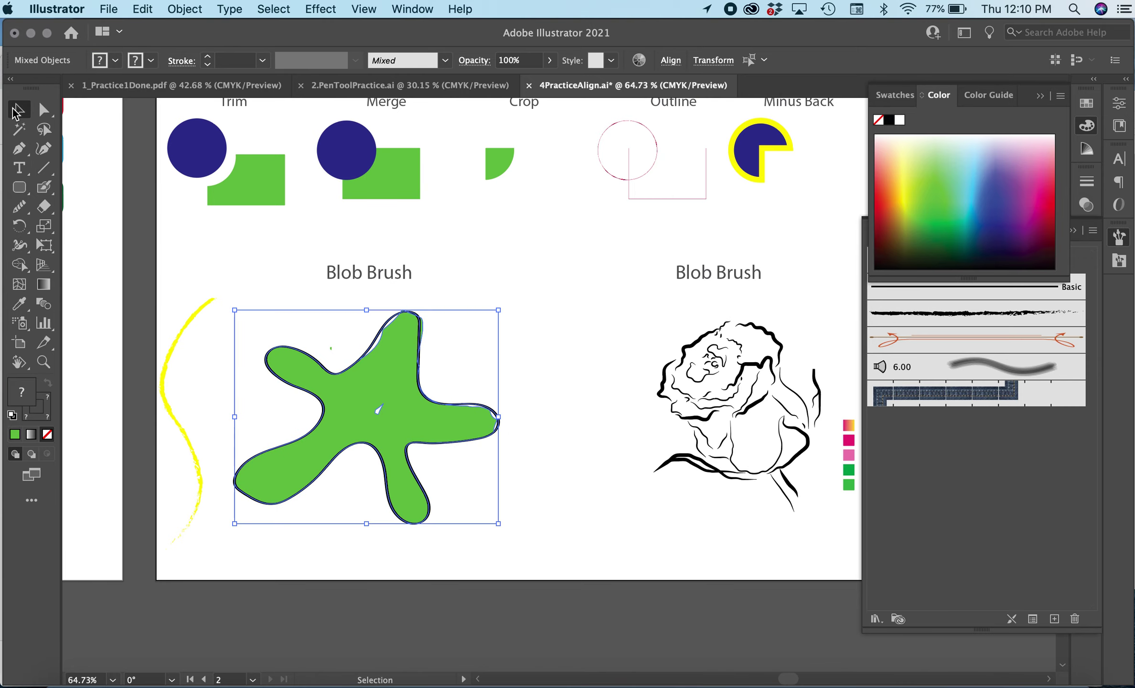
pyautogui.click(521, 364)
pyautogui.hscroll(10, 519, 363)
pyautogui.scroll(-3, 519, 362)
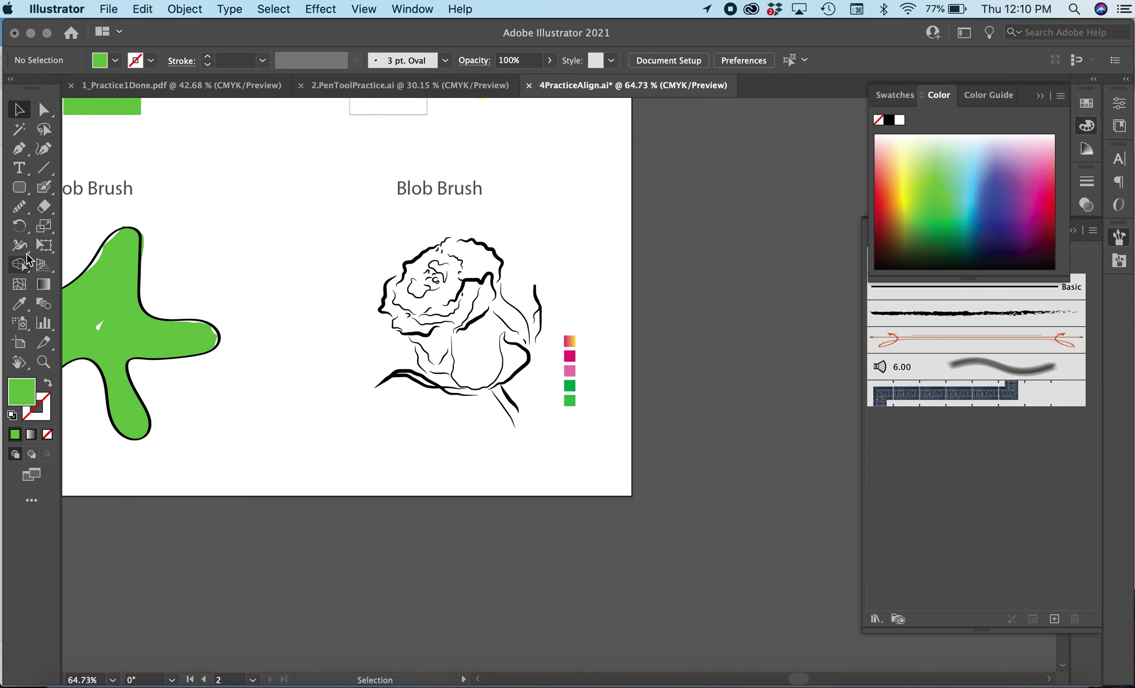
pyautogui.click(46, 191)
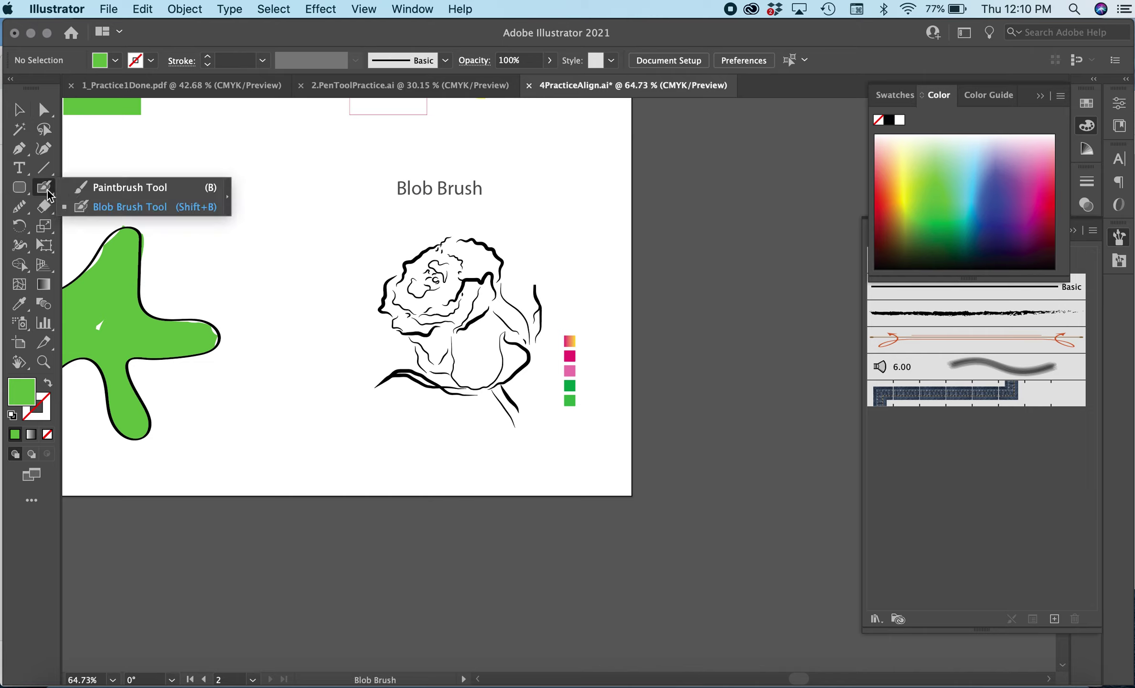
pyautogui.click(107, 208)
pyautogui.click(20, 304)
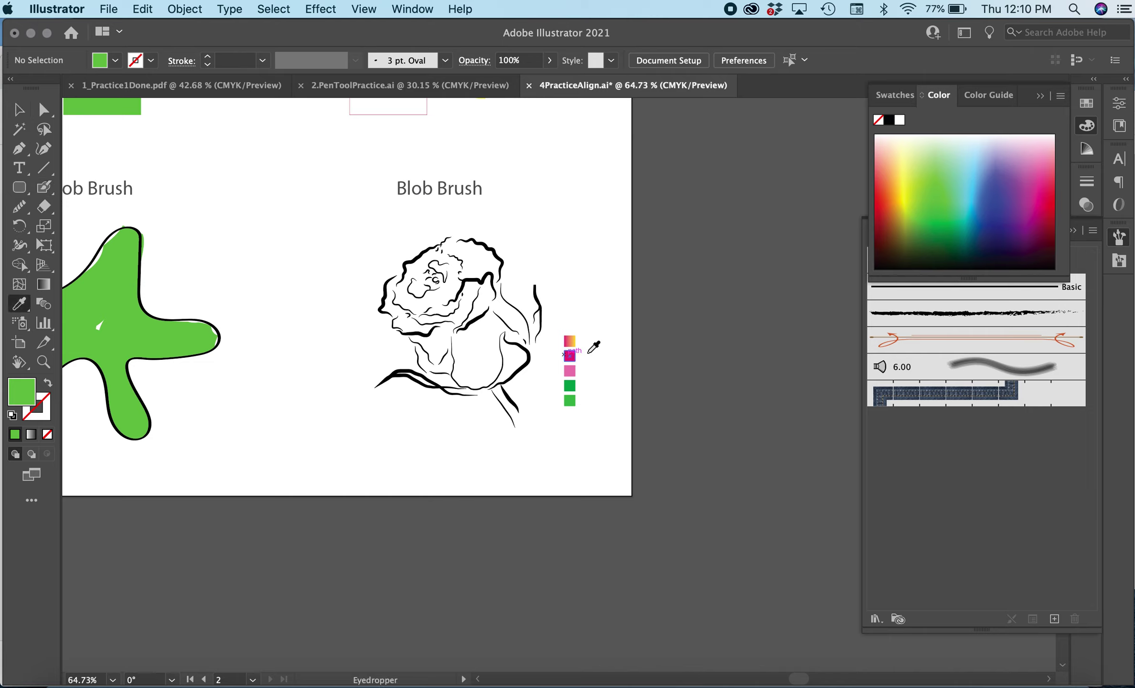
pyautogui.click(571, 340)
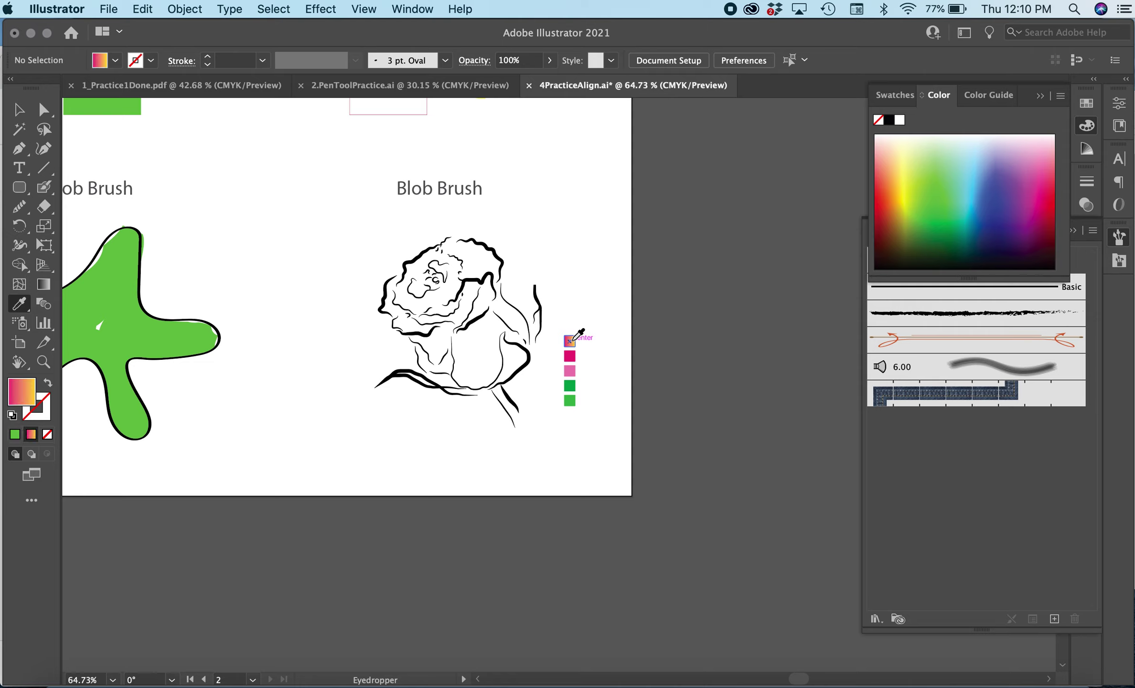
# - Paint over the rose's lower petals, leaves and stem with gradient Blob Brush strokes at a reduced brush size
pyautogui.click(43, 191)
pyautogui.press('[')
pyautogui.press('[')
pyautogui.press('[')
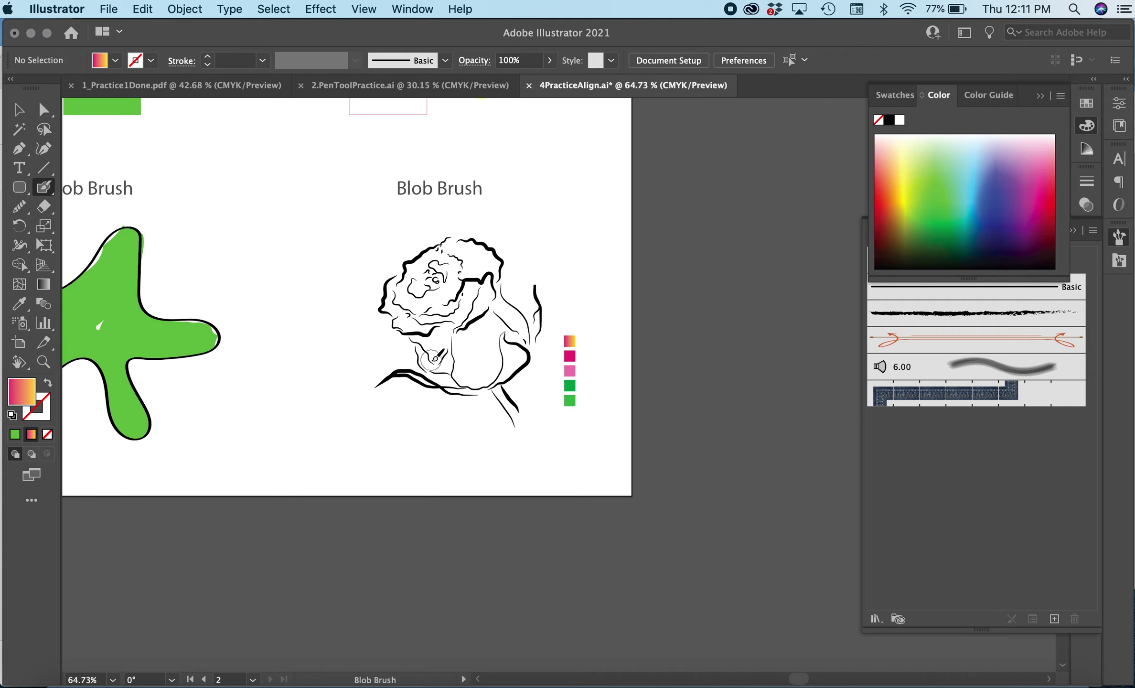
pyautogui.moveTo(434, 362)
pyautogui.mouseDown()
pyautogui.moveTo(426, 333)
pyautogui.moveTo(426, 359)
pyautogui.moveTo(408, 322)
pyautogui.moveTo(429, 332)
pyautogui.moveTo(477, 307)
pyautogui.moveTo(424, 319)
pyautogui.moveTo(489, 282)
pyautogui.moveTo(493, 301)
pyautogui.moveTo(524, 310)
pyautogui.moveTo(500, 290)
pyautogui.moveTo(534, 334)
pyautogui.mouseUp()
pyautogui.moveTo(498, 293)
pyautogui.mouseDown()
pyautogui.moveTo(476, 301)
pyautogui.moveTo(535, 366)
pyautogui.moveTo(525, 352)
pyautogui.moveTo(515, 375)
pyautogui.moveTo(479, 382)
pyautogui.moveTo(406, 375)
pyautogui.moveTo(456, 368)
pyautogui.moveTo(439, 356)
pyautogui.moveTo(446, 361)
pyautogui.moveTo(446, 342)
pyautogui.moveTo(455, 351)
pyautogui.moveTo(444, 341)
pyautogui.moveTo(477, 318)
pyautogui.moveTo(501, 329)
pyautogui.moveTo(465, 345)
pyautogui.moveTo(483, 368)
pyautogui.mouseUp()
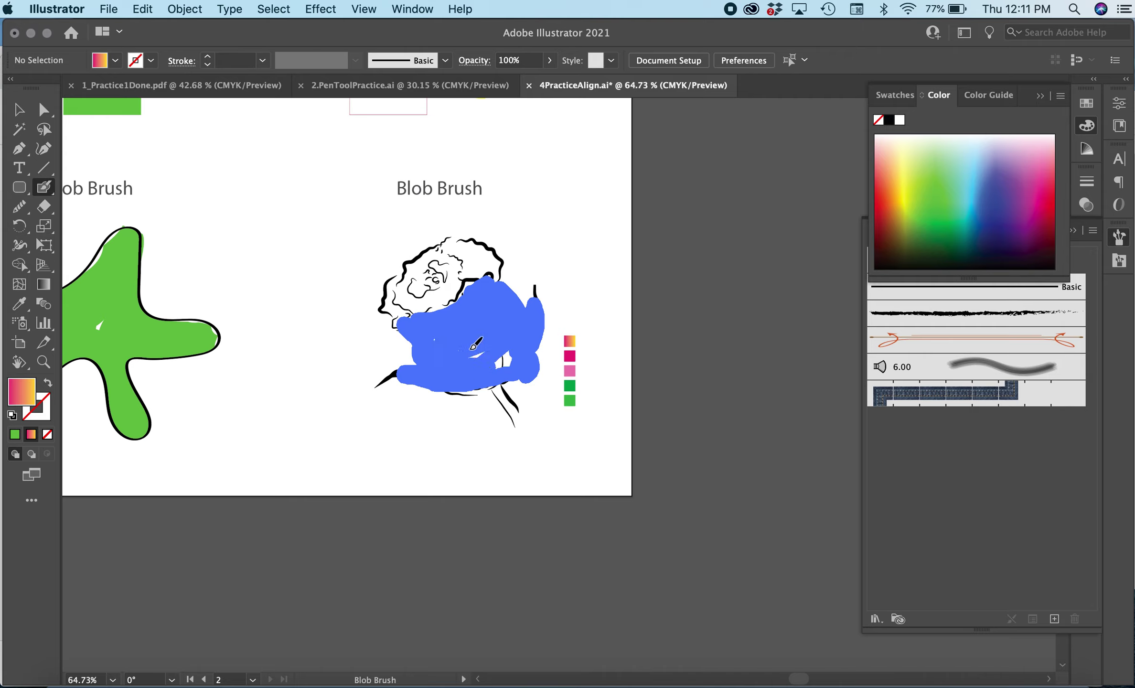
pyautogui.moveTo(490, 382); pyautogui.dragTo(523, 429)
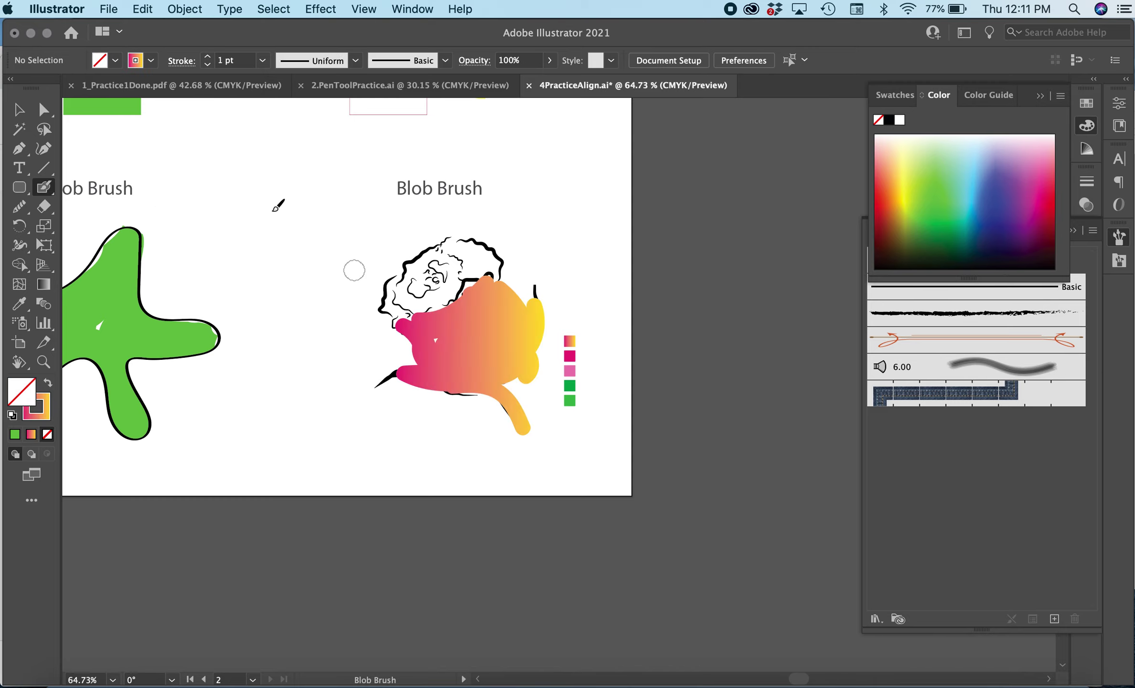
# - Send the gradient shape backward behind the rose's black line art and deselect it
pyautogui.click(19, 110)
pyautogui.click(492, 341)
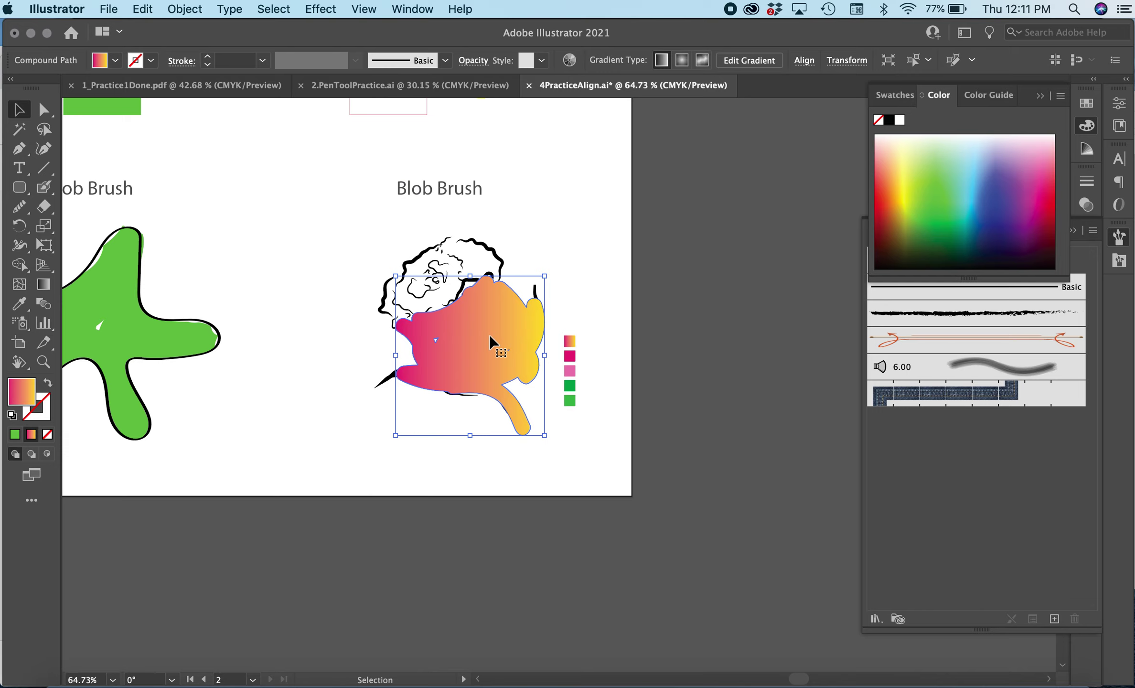
pyautogui.press('super+[')
pyautogui.press('super+[')
pyautogui.press('super+[')
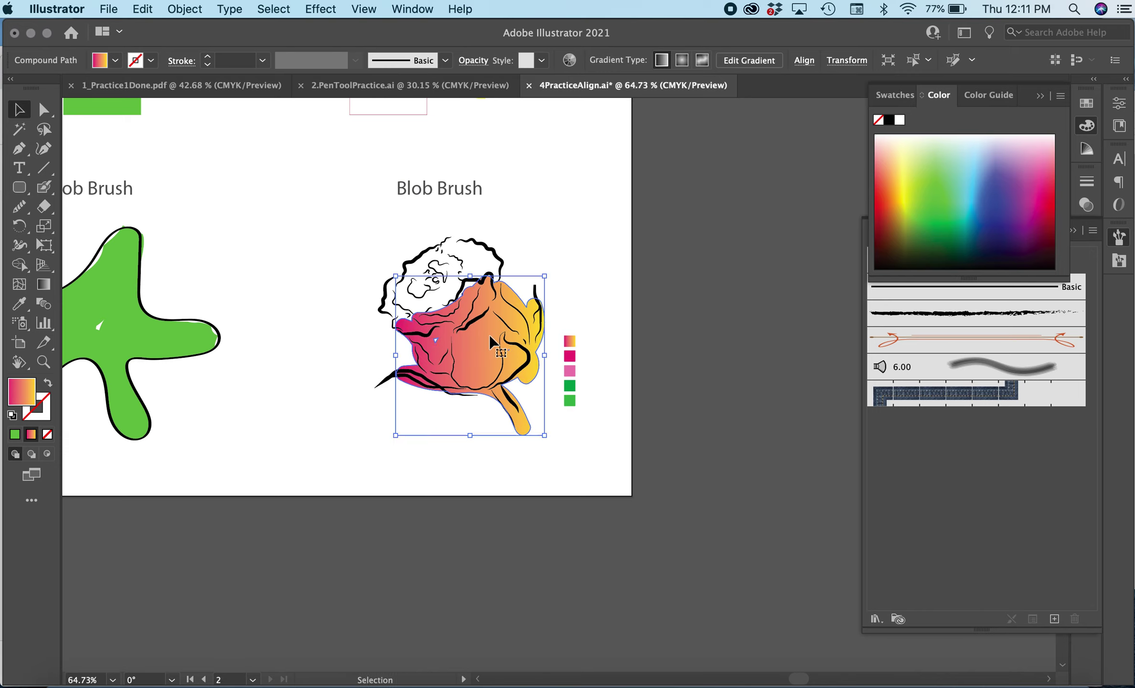
pyautogui.click(581, 256)
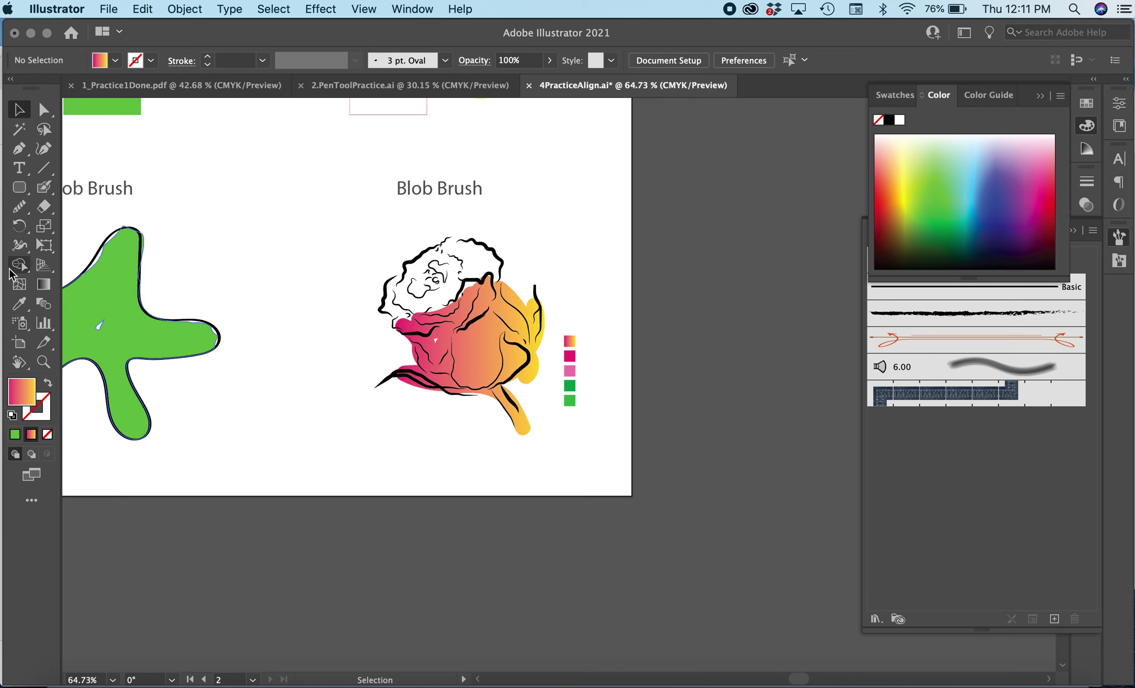
# - Sample the dark magenta swatch and cover the rose's upper bloom with Blob Brush strokes
pyautogui.click(19, 303)
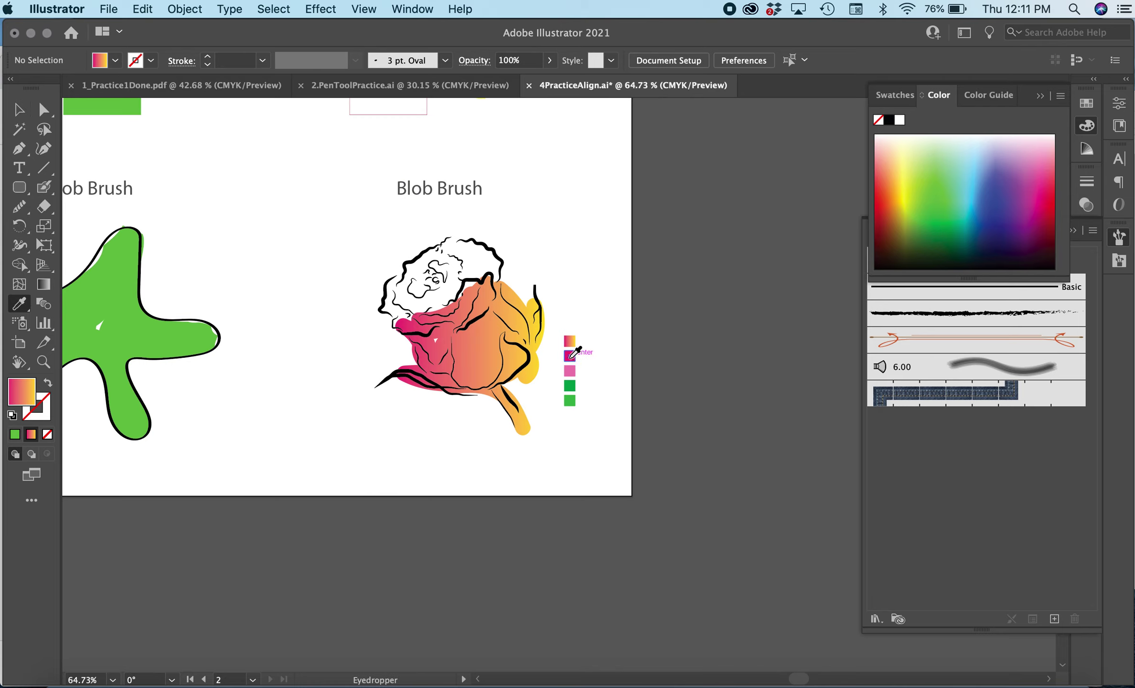
pyautogui.click(570, 357)
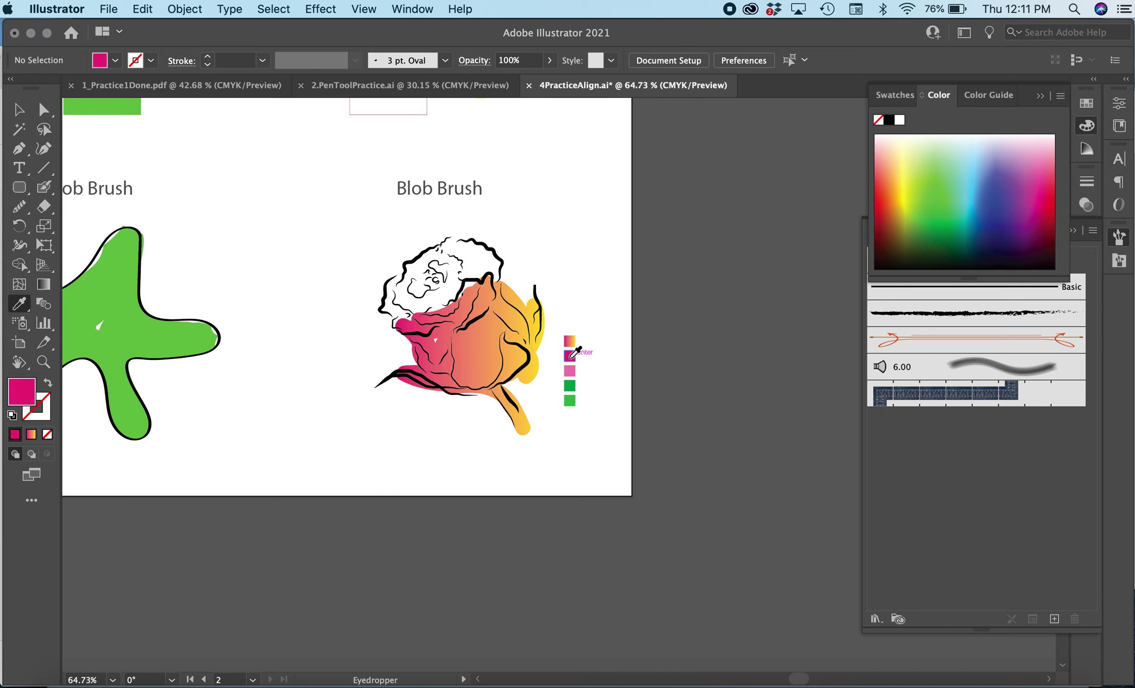
pyautogui.click(42, 188)
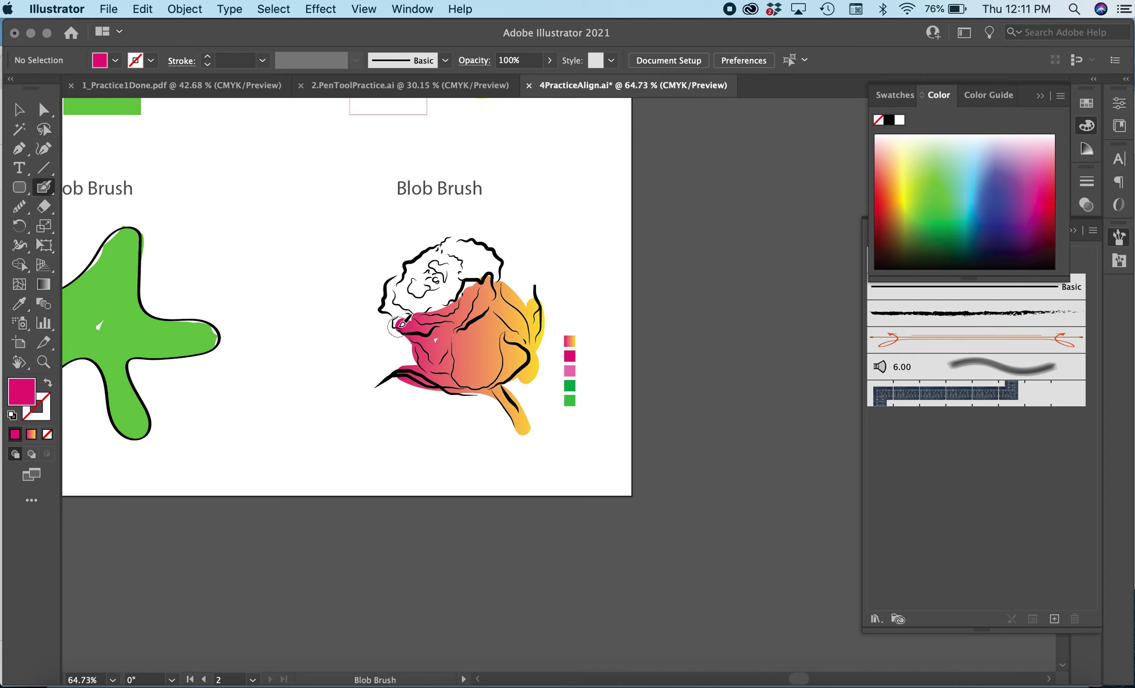
pyautogui.moveTo(406, 316)
pyautogui.mouseDown()
pyautogui.moveTo(398, 289)
pyautogui.moveTo(405, 312)
pyautogui.moveTo(416, 288)
pyautogui.moveTo(401, 290)
pyautogui.moveTo(429, 255)
pyautogui.moveTo(457, 243)
pyautogui.moveTo(492, 250)
pyautogui.moveTo(496, 276)
pyautogui.moveTo(454, 289)
pyautogui.moveTo(443, 306)
pyautogui.moveTo(460, 302)
pyautogui.moveTo(475, 287)
pyautogui.moveTo(402, 316)
pyautogui.moveTo(432, 296)
pyautogui.moveTo(421, 283)
pyautogui.moveTo(390, 311)
pyautogui.moveTo(394, 289)
pyautogui.moveTo(443, 281)
pyautogui.moveTo(448, 261)
pyautogui.moveTo(486, 261)
pyautogui.mouseUp()
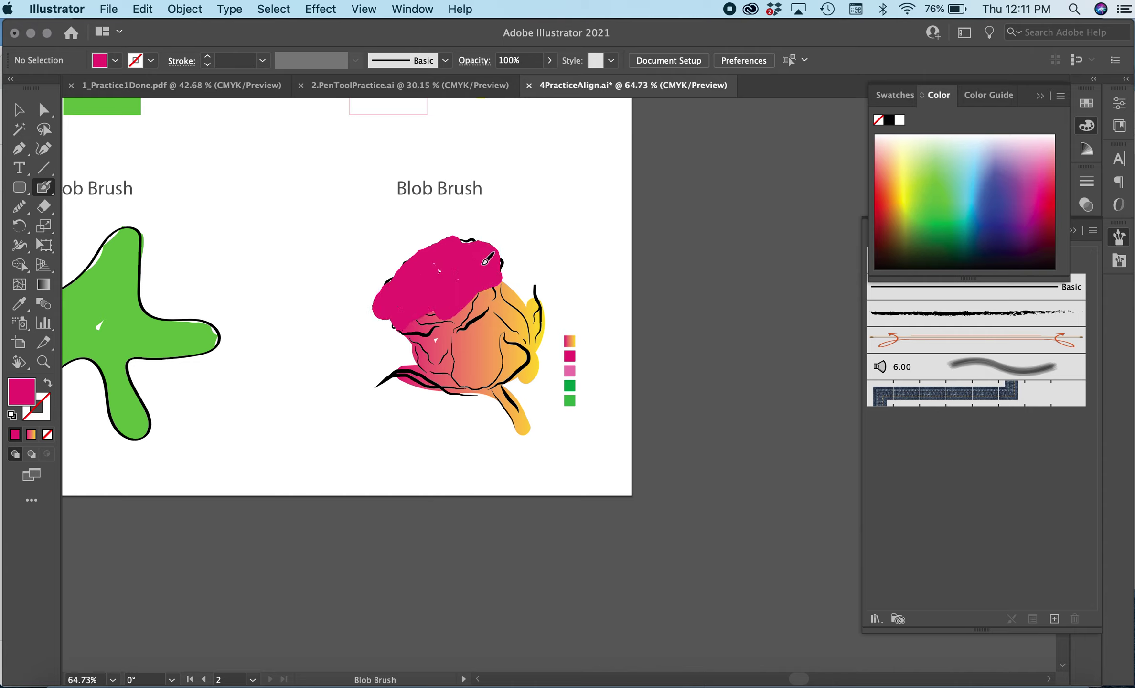
pyautogui.hotkey('shift', 'x')
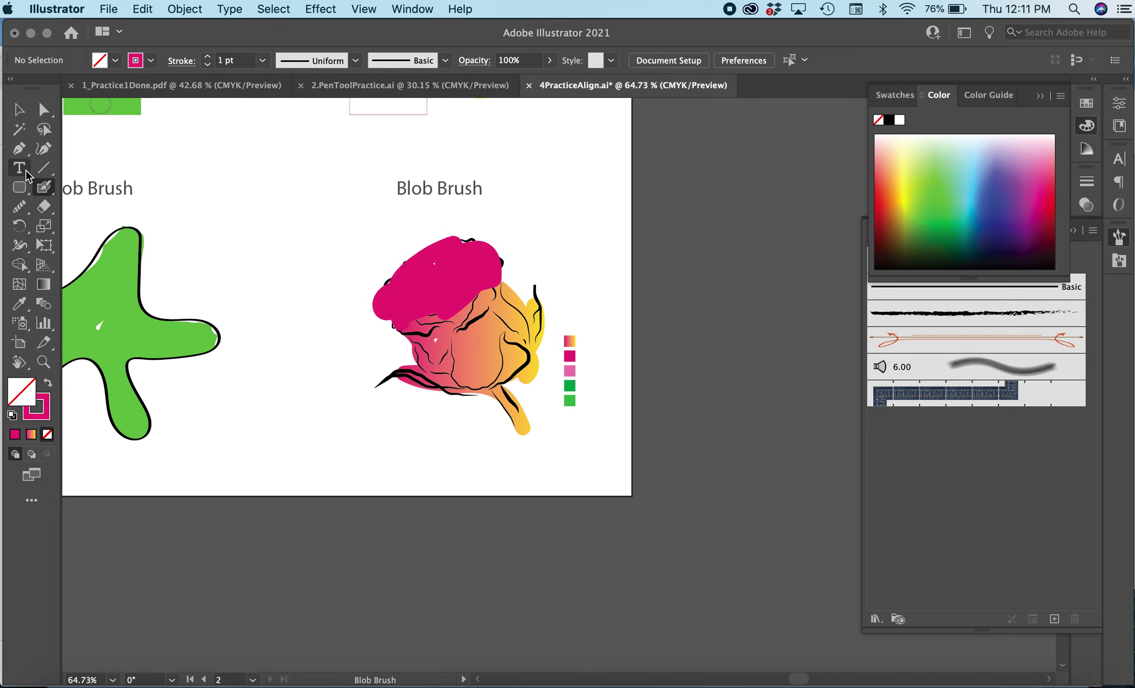
pyautogui.click(18, 106)
# - Sample the darker green swatch, undo a first thick stroke, and paint the rose's stem and leaves with thinner Blob Brush strokes
pyautogui.click(19, 304)
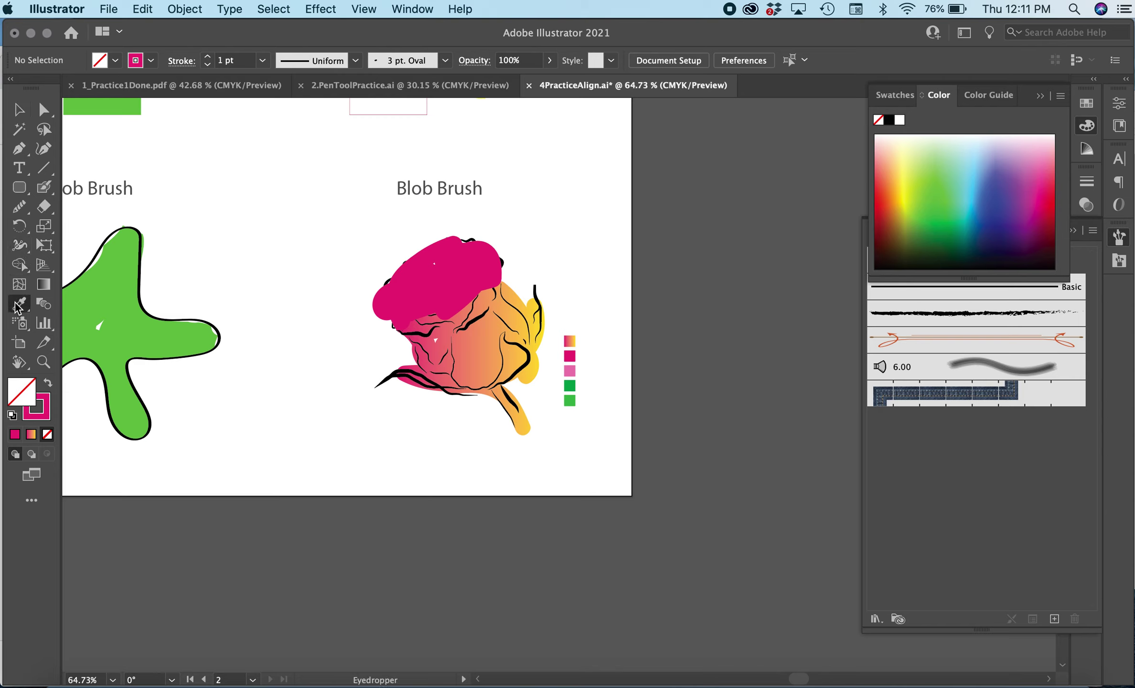
pyautogui.click(569, 386)
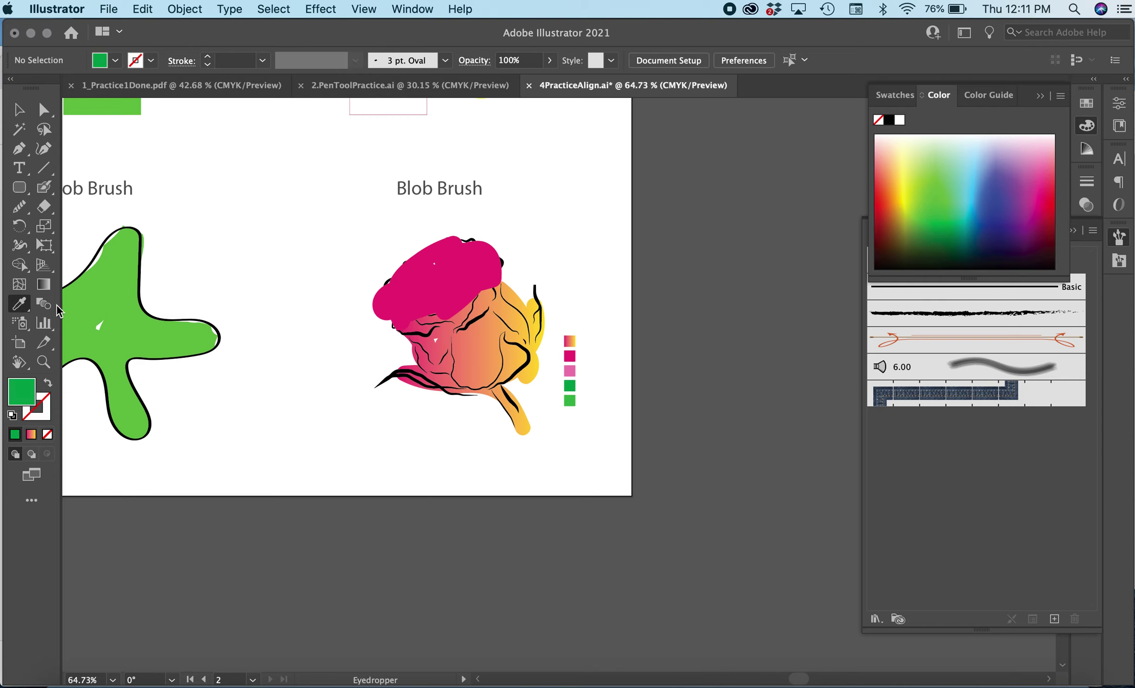
pyautogui.click(44, 187)
pyautogui.moveTo(404, 375); pyautogui.dragTo(503, 393)
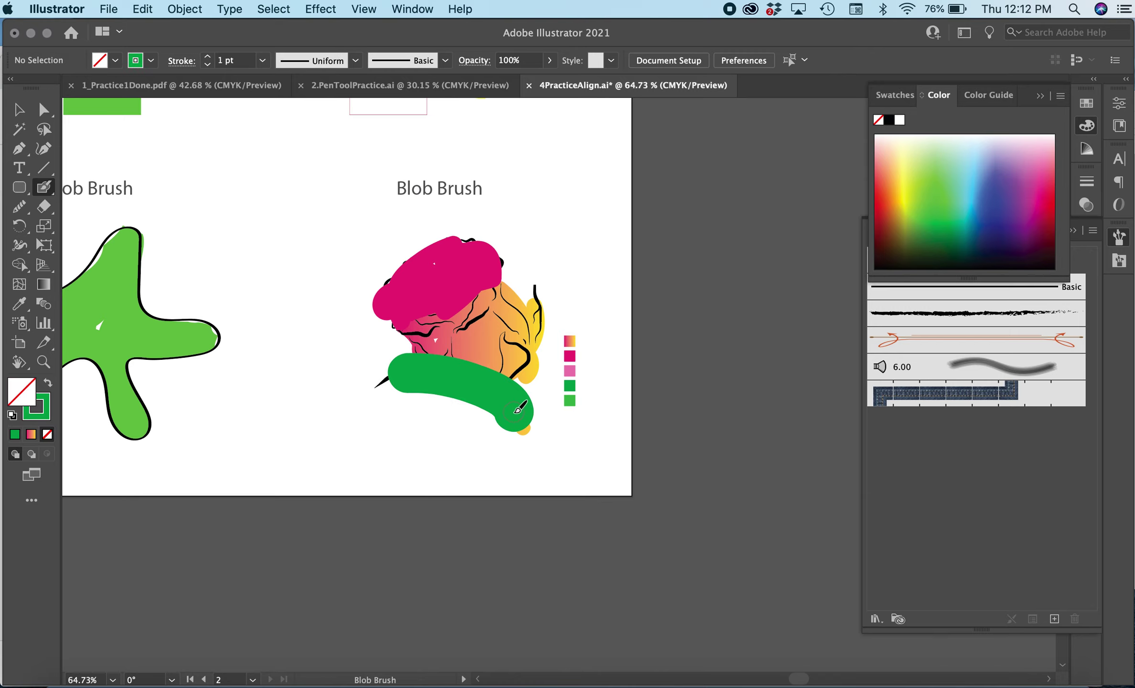
pyautogui.press('super+z')
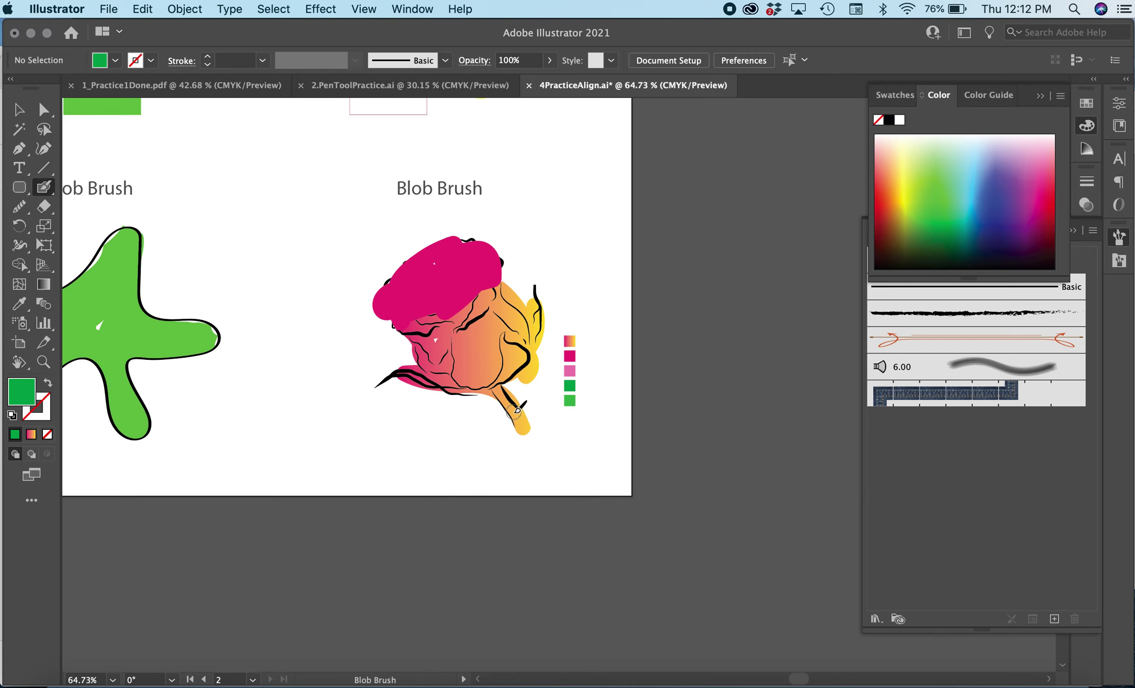
pyautogui.moveTo(524, 419)
pyautogui.mouseDown()
pyautogui.moveTo(496, 376)
pyautogui.moveTo(528, 433)
pyautogui.moveTo(501, 389)
pyautogui.moveTo(511, 411)
pyautogui.moveTo(492, 389)
pyautogui.moveTo(400, 371)
pyautogui.moveTo(441, 388)
pyautogui.moveTo(425, 377)
pyautogui.moveTo(496, 385)
pyautogui.moveTo(520, 352)
pyautogui.moveTo(524, 373)
pyautogui.moveTo(511, 373)
pyautogui.moveTo(536, 305)
pyautogui.mouseUp()
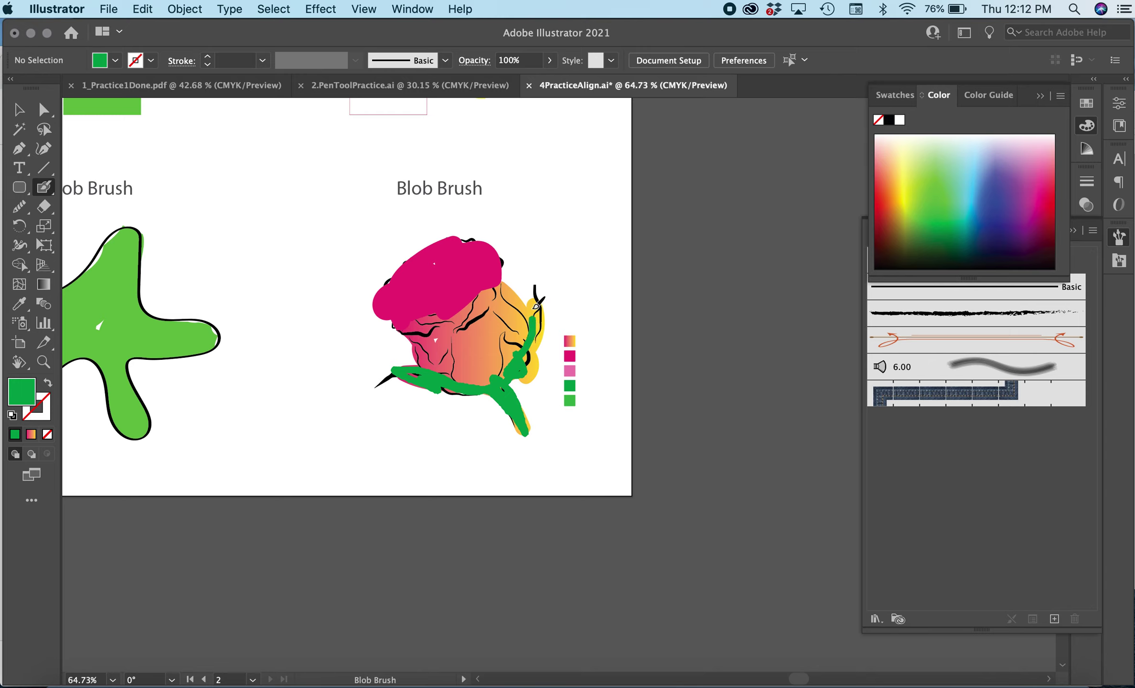
pyautogui.moveTo(513, 354)
pyautogui.mouseDown()
pyautogui.moveTo(512, 319)
pyautogui.moveTo(503, 334)
pyautogui.mouseUp()
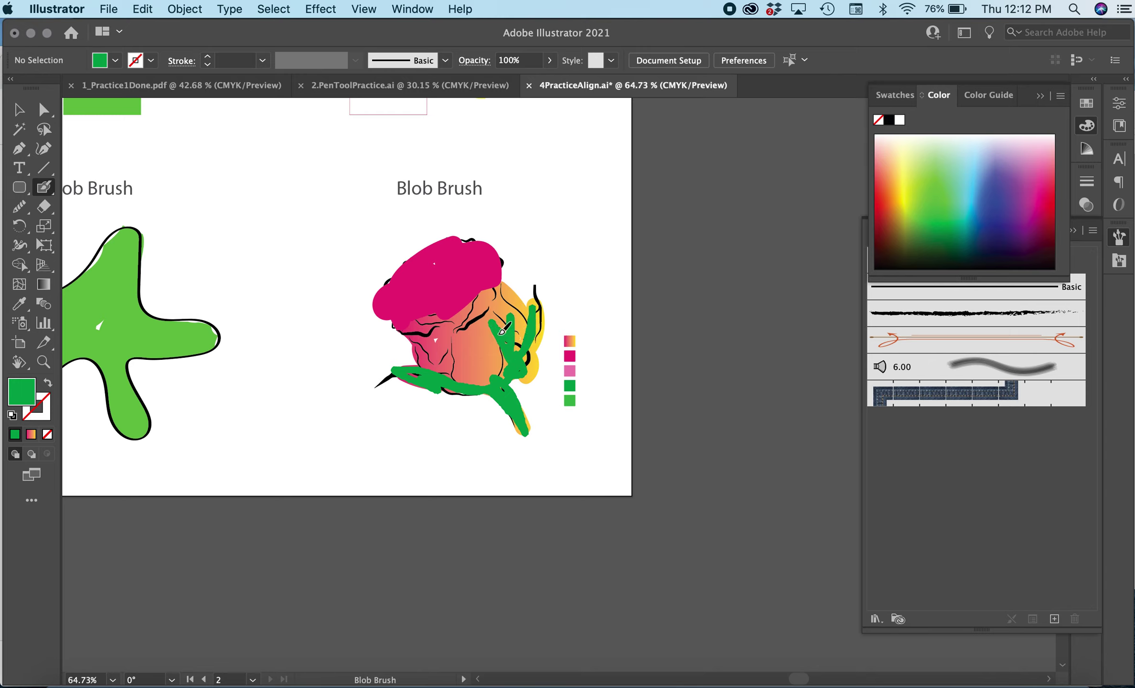
pyautogui.hotkey('shift', 'x')
# - Bring the rose's black line art group in front of the painted colours and deselect it
pyautogui.click(19, 110)
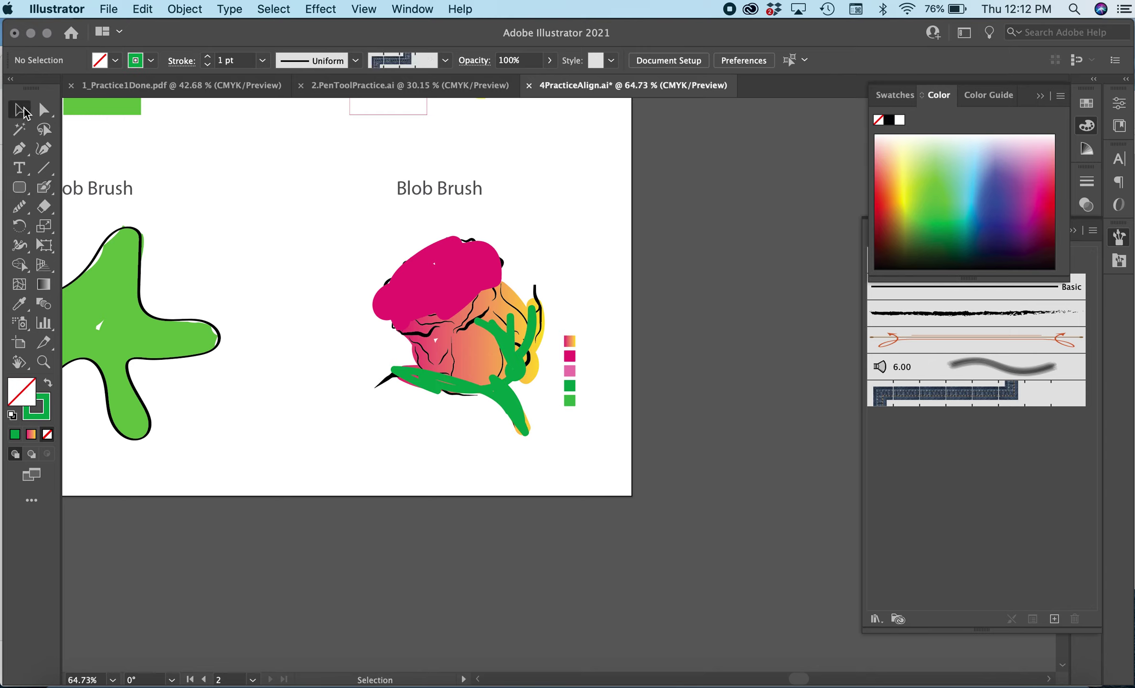
pyautogui.click(538, 289)
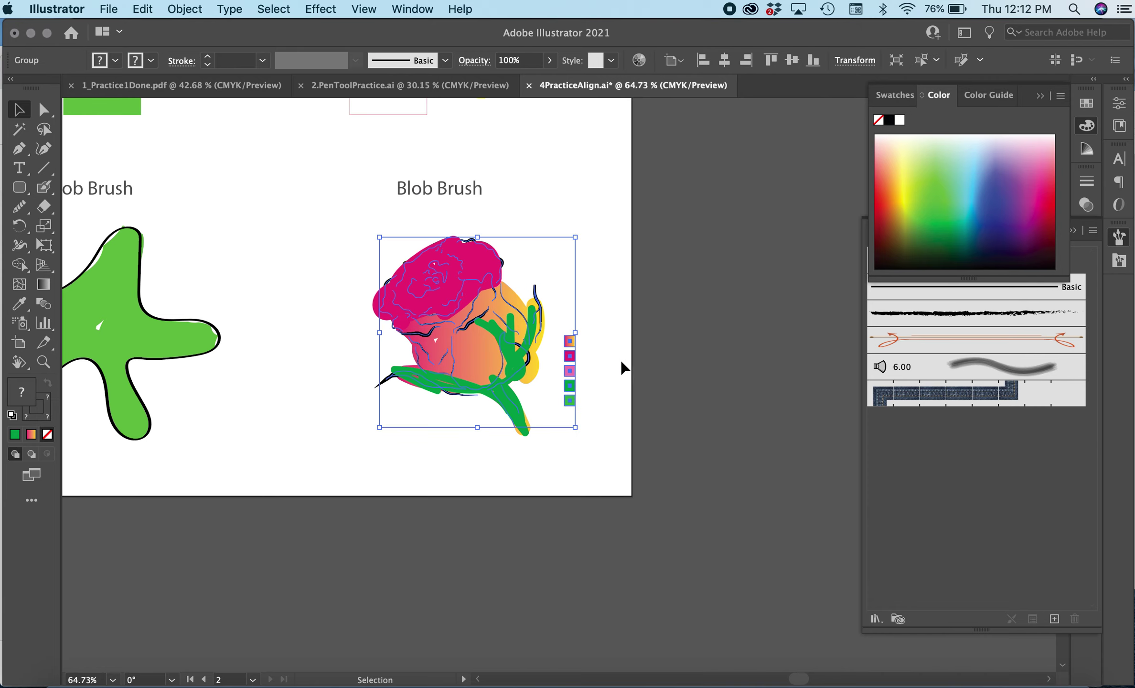
pyautogui.click(614, 221)
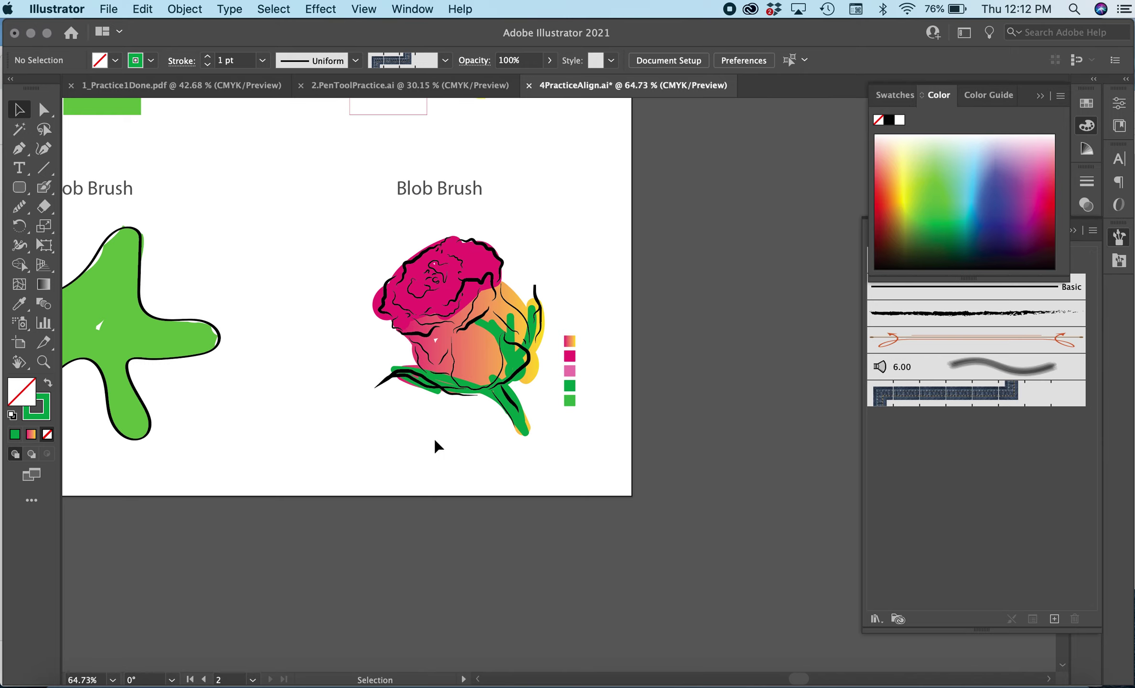
# - Review the completed Align and Pathfinder artboards, including the Pathfinder examples and both Blob Brush drawings
pyautogui.scroll(-5, 435, 447)
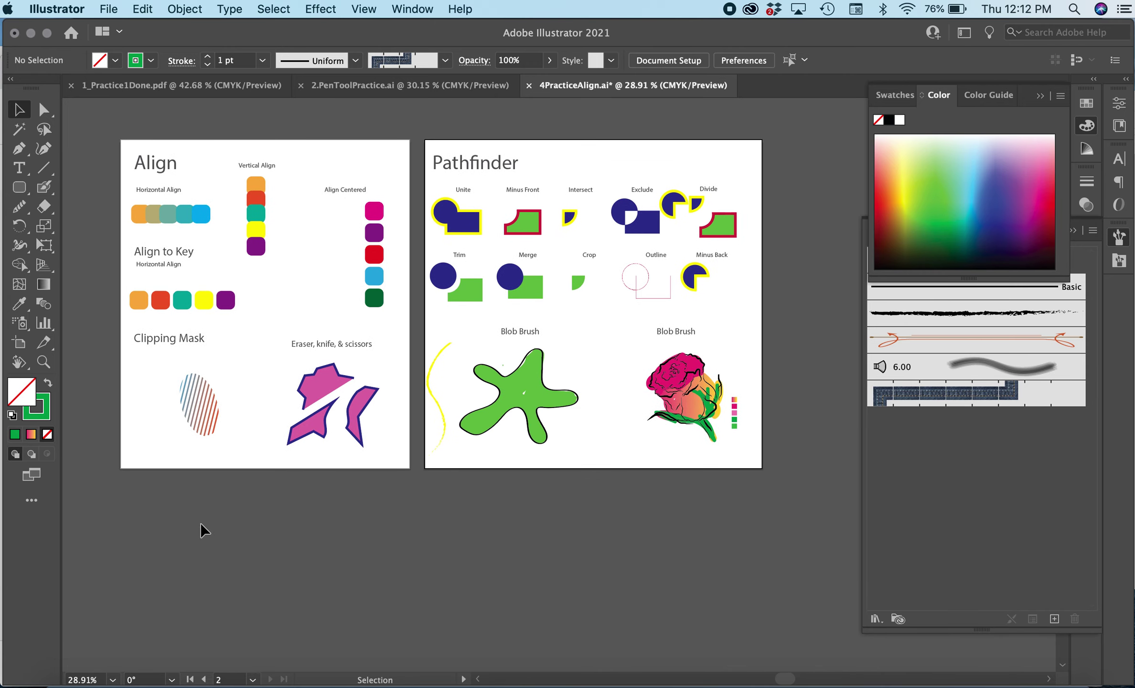
pyautogui.scroll(2, 372, 398)
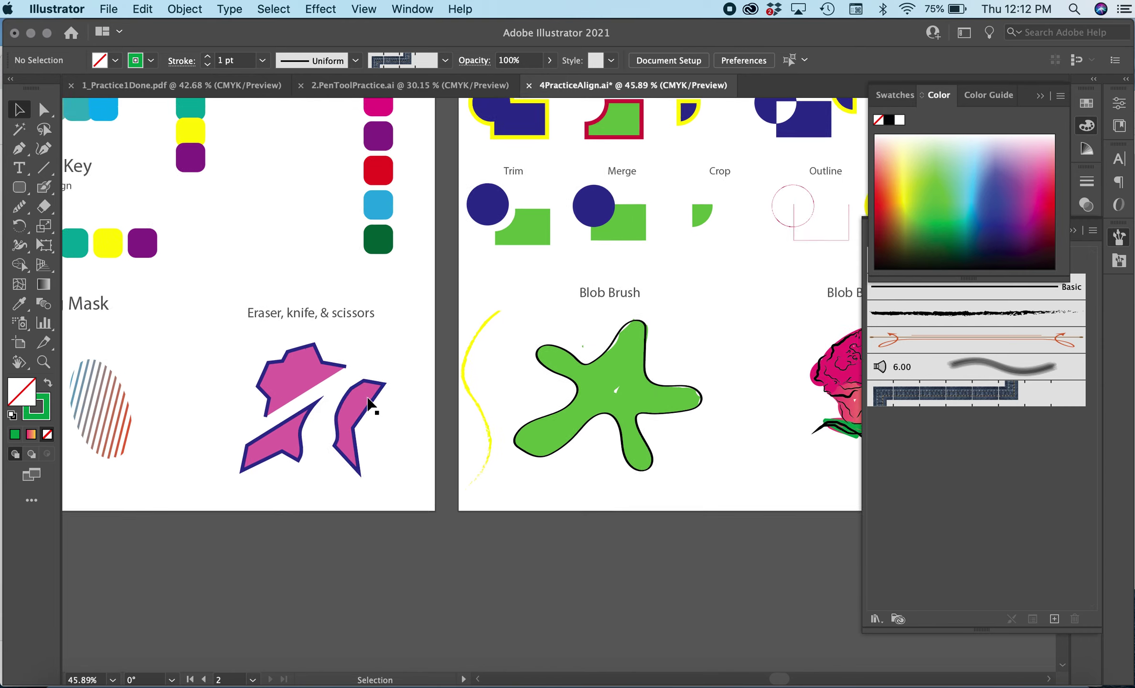
pyautogui.scroll(5, 431, 445)
pyautogui.hscroll(5, 431, 445)
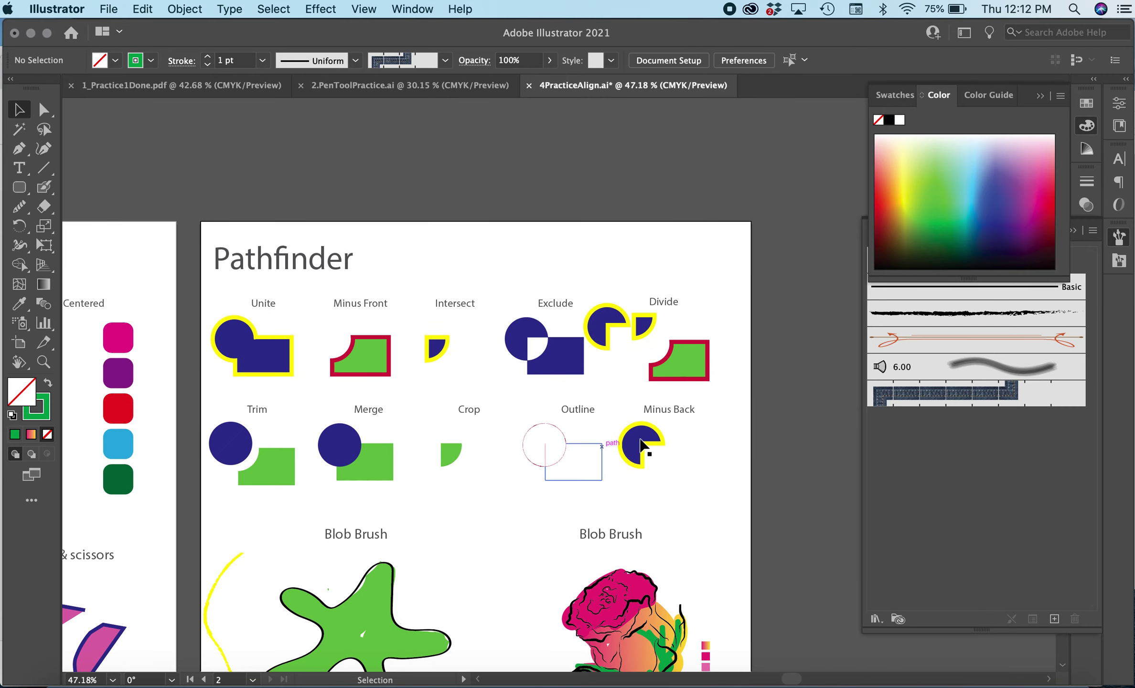
pyautogui.scroll(-5, 521, 484)
pyautogui.hscroll(1, 521, 484)
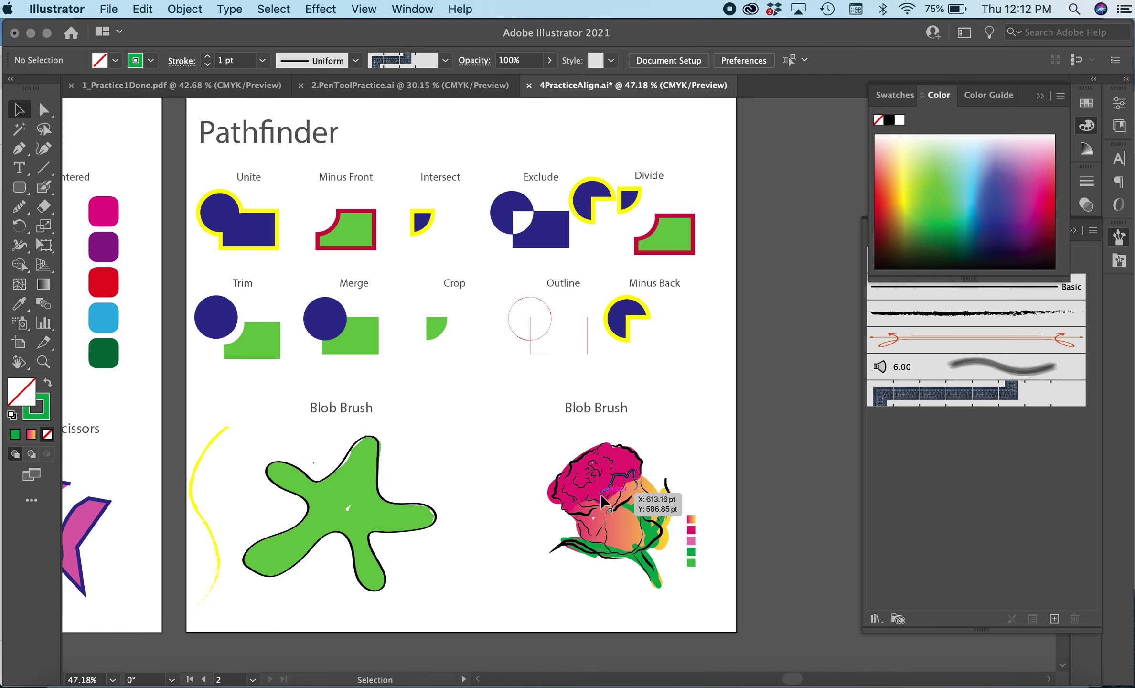
pyautogui.scroll(-6, 603, 502)
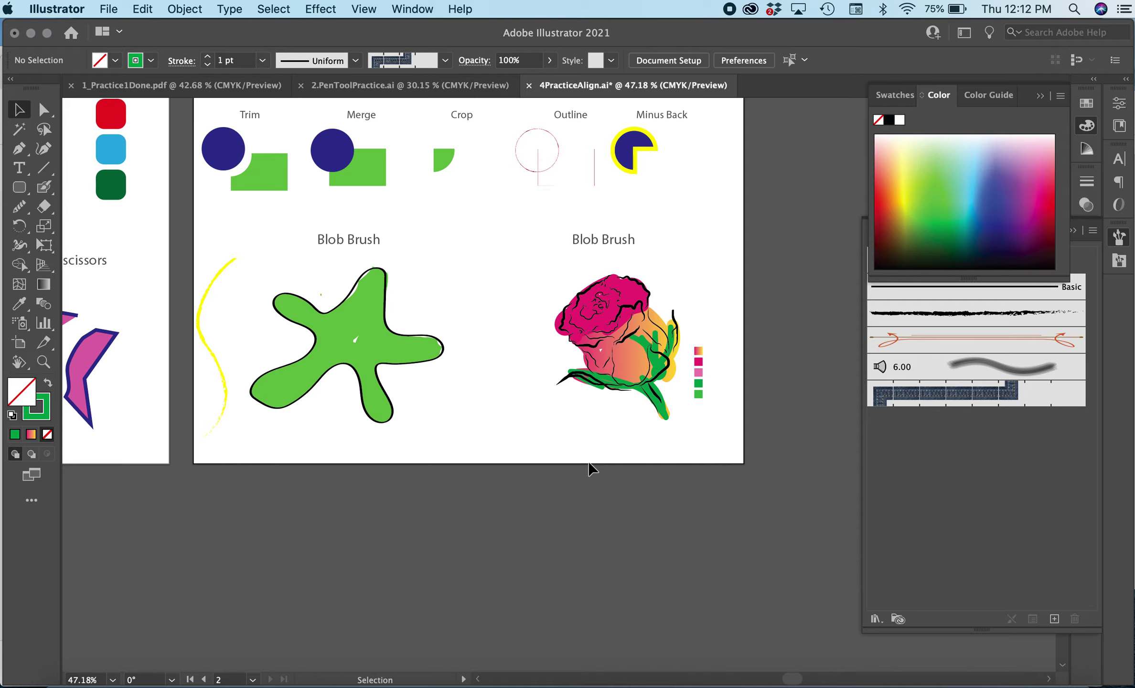